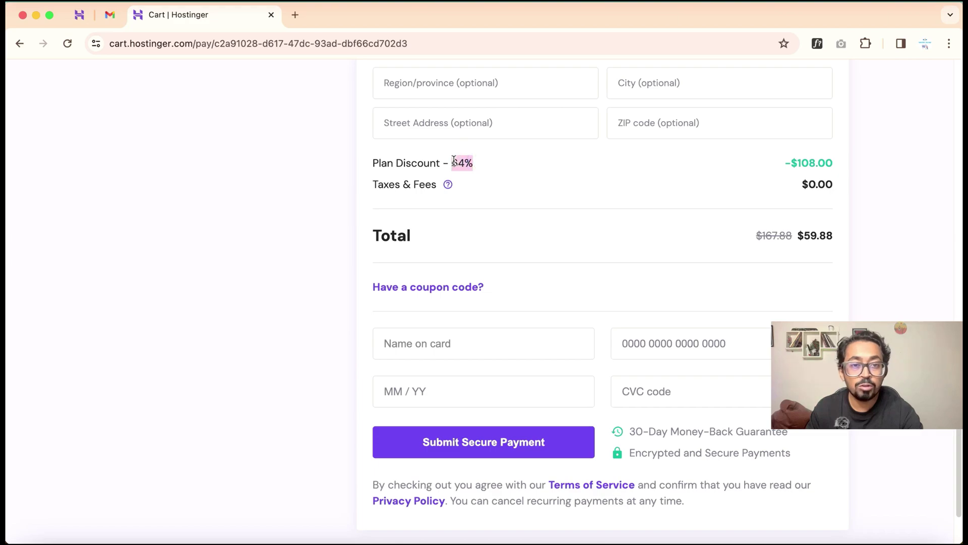
Step: Apply the coupon code RAFI to the Business Web Hosting cart
{"action": "left_click", "coordinate": [618, 178]}
{"action": "scroll", "coordinate": [668, 234], "scroll_direction": "down", "scroll_amount": 1}
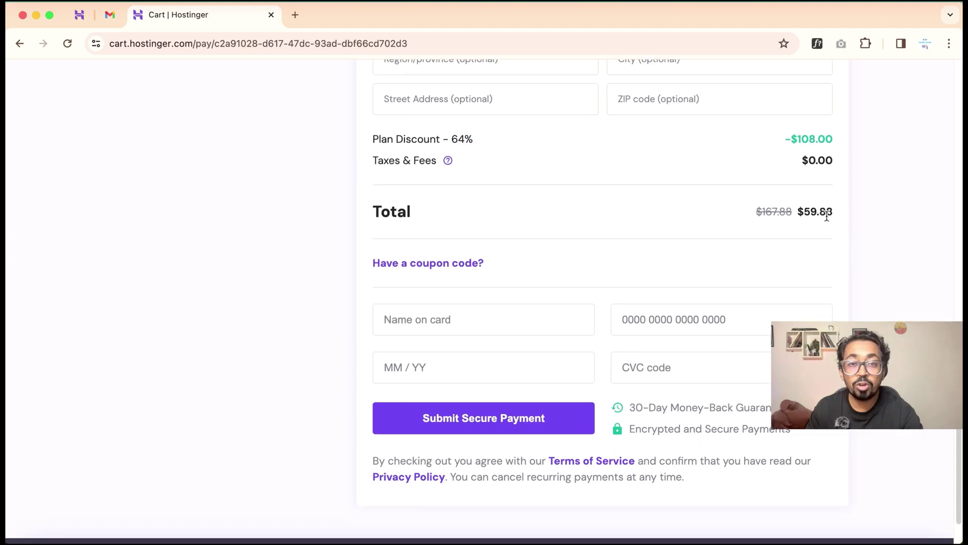
{"action": "left_click", "coordinate": [413, 266]}
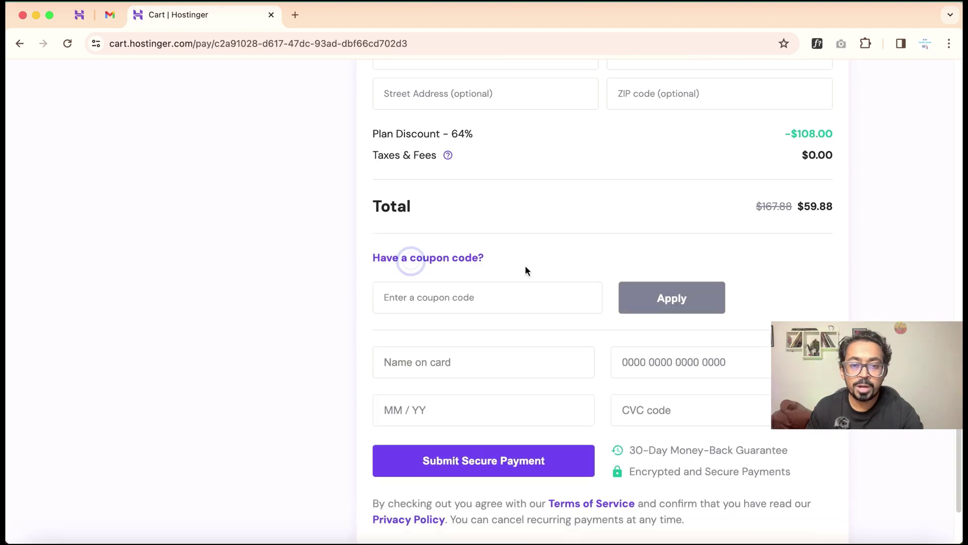
{"action": "left_click", "coordinate": [428, 284]}
{"action": "type", "text": "RAFI"}
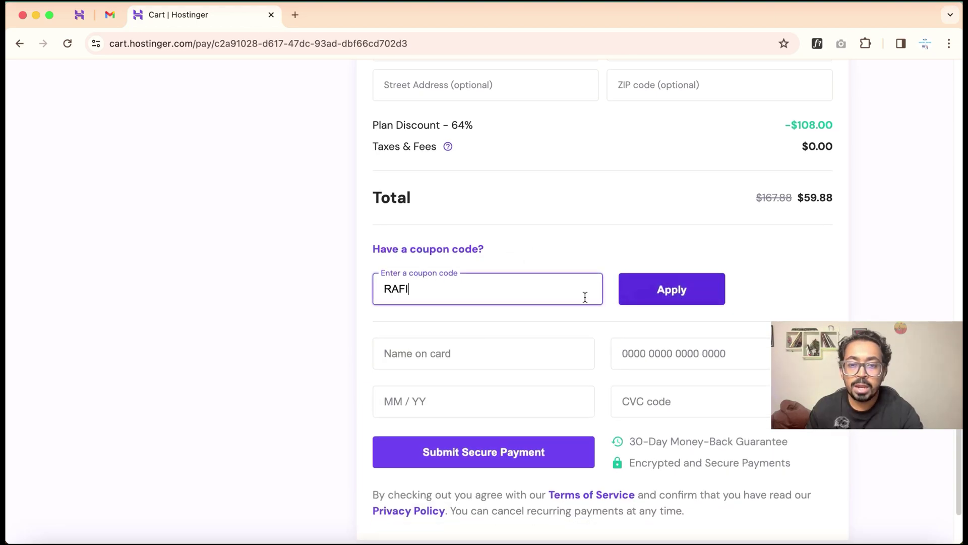
{"action": "left_click", "coordinate": [651, 294]}
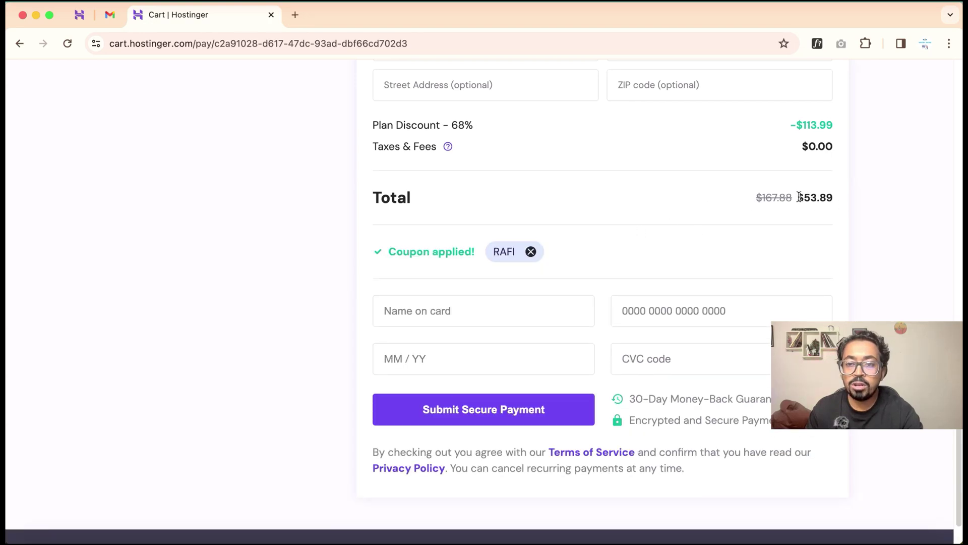
Step: Confirm the new $53.89 total, then go back to the previous cart page
{"action": "left_click_drag", "start_coordinate": [799, 197], "coordinate": [831, 198]}
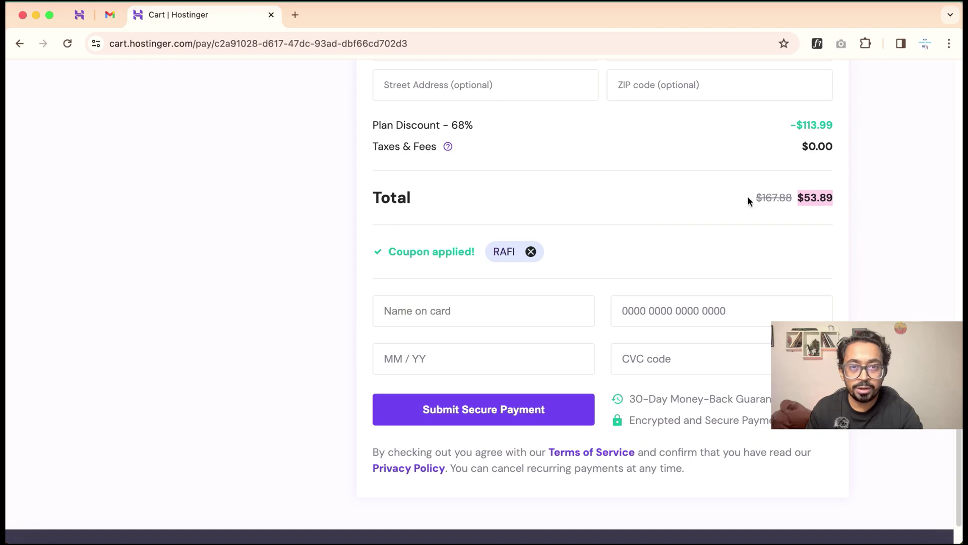
{"action": "left_click", "coordinate": [620, 193]}
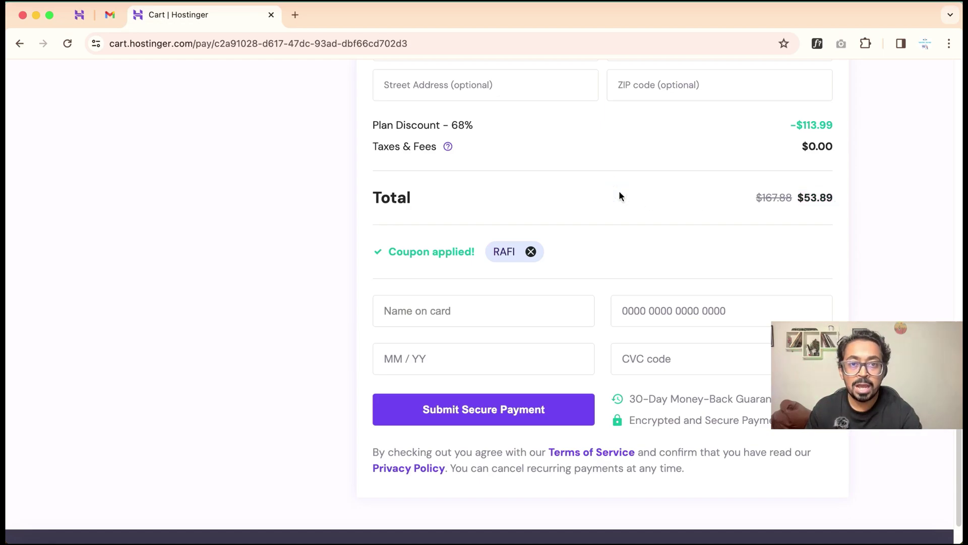
{"action": "scroll", "coordinate": [716, 184], "scroll_direction": "down", "scroll_amount": 1}
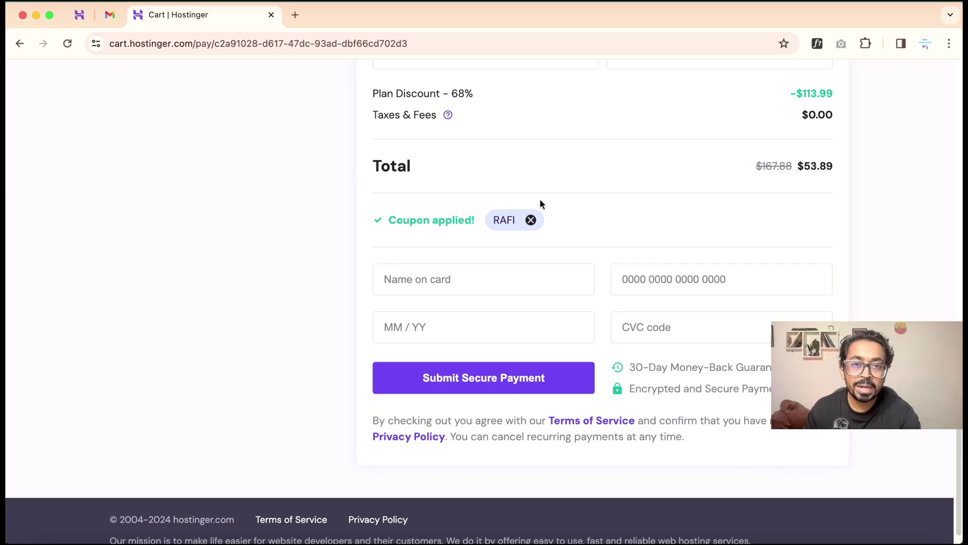
{"action": "scroll", "coordinate": [539, 199], "scroll_direction": "up", "scroll_amount": 15}
{"action": "left_click", "coordinate": [19, 44]}
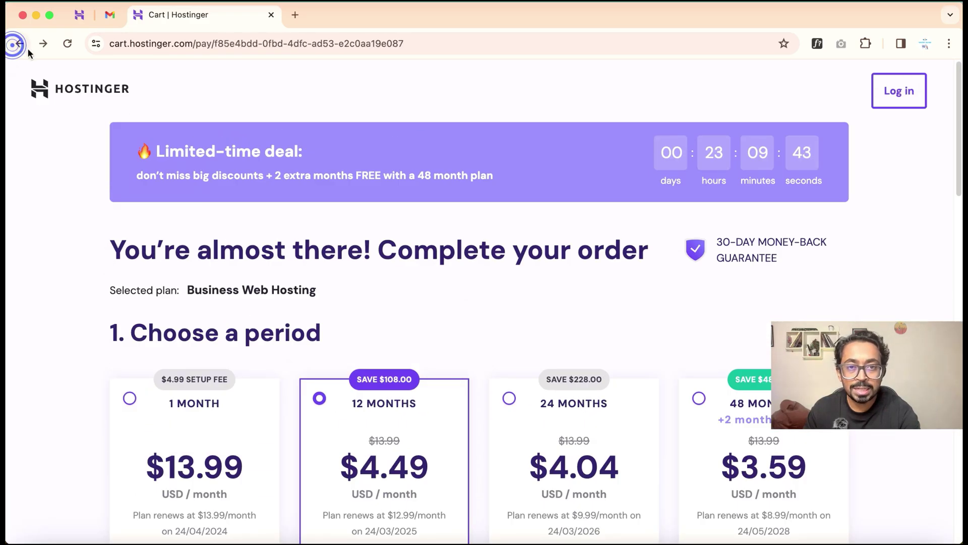
Step: Add Premium Web Hosting to the cart with the 12-month billing period
{"action": "left_click", "coordinate": [19, 44]}
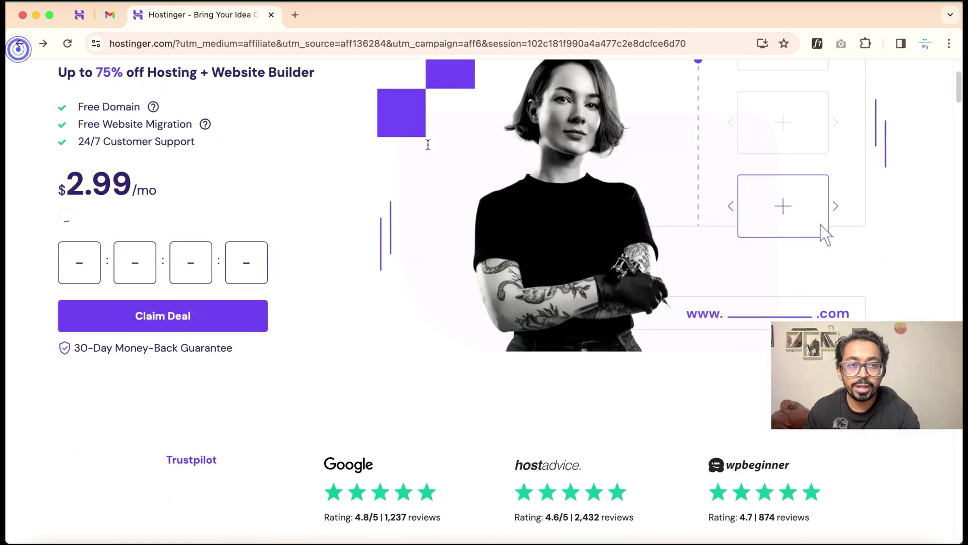
{"action": "left_click", "coordinate": [248, 347]}
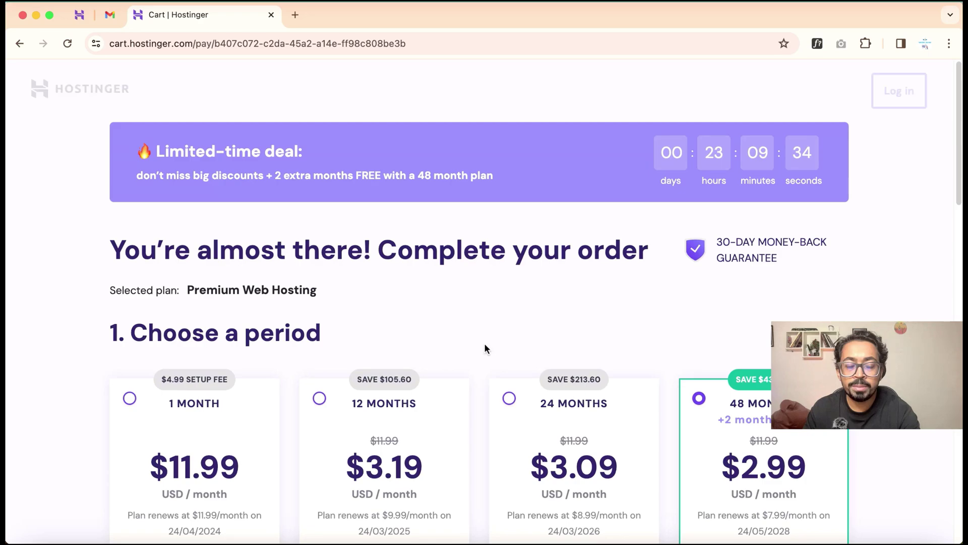
{"action": "scroll", "coordinate": [479, 343], "scroll_direction": "down", "scroll_amount": 2}
{"action": "left_click", "coordinate": [318, 333]}
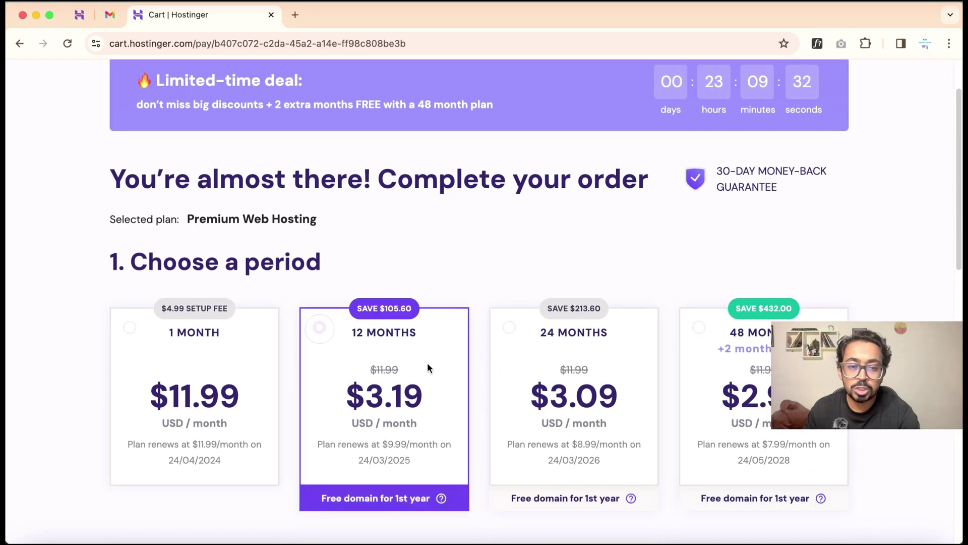
Step: Apply coupon RAFI to the Premium order, bringing the total to $34.45
{"action": "scroll", "coordinate": [483, 347], "scroll_direction": "down", "scroll_amount": 6}
{"action": "scroll", "coordinate": [492, 346], "scroll_direction": "down", "scroll_amount": 12}
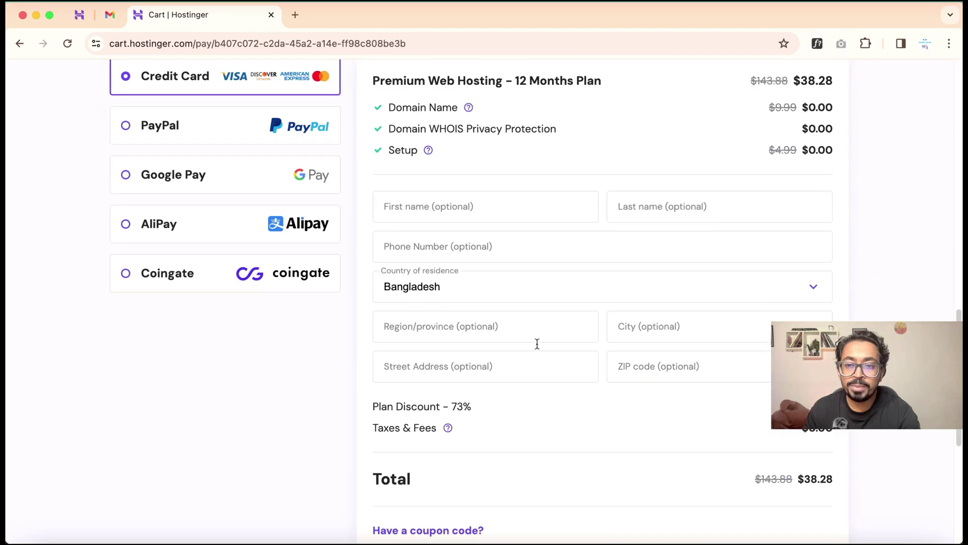
{"action": "left_click", "coordinate": [416, 379]}
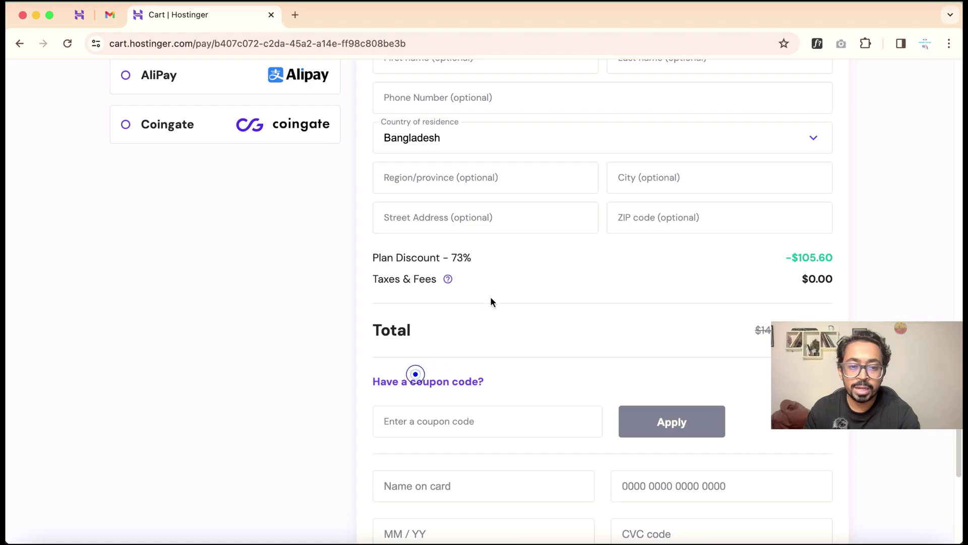
{"action": "left_click", "coordinate": [411, 418]}
{"action": "type", "text": "RAFI"}
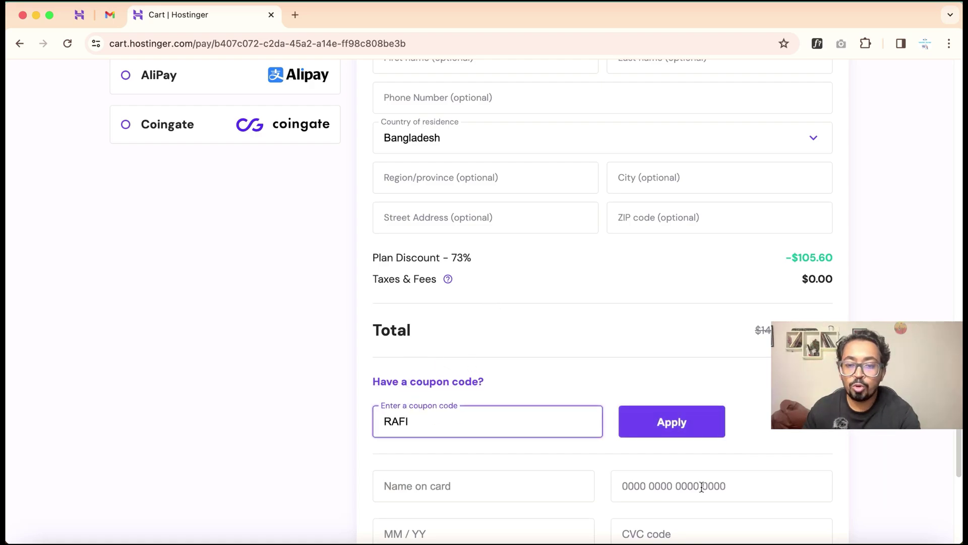
{"action": "left_click", "coordinate": [671, 421]}
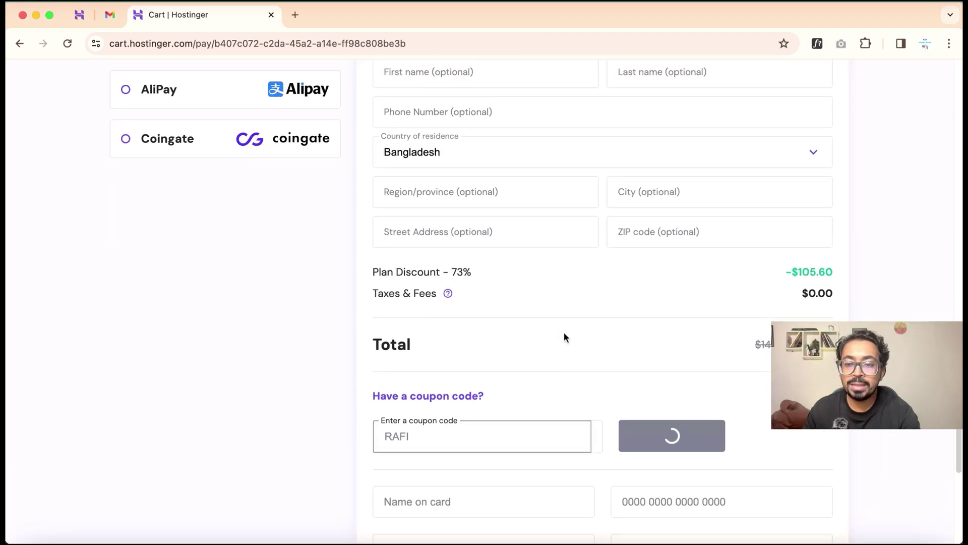
{"action": "scroll", "coordinate": [564, 332], "scroll_direction": "down", "scroll_amount": 3}
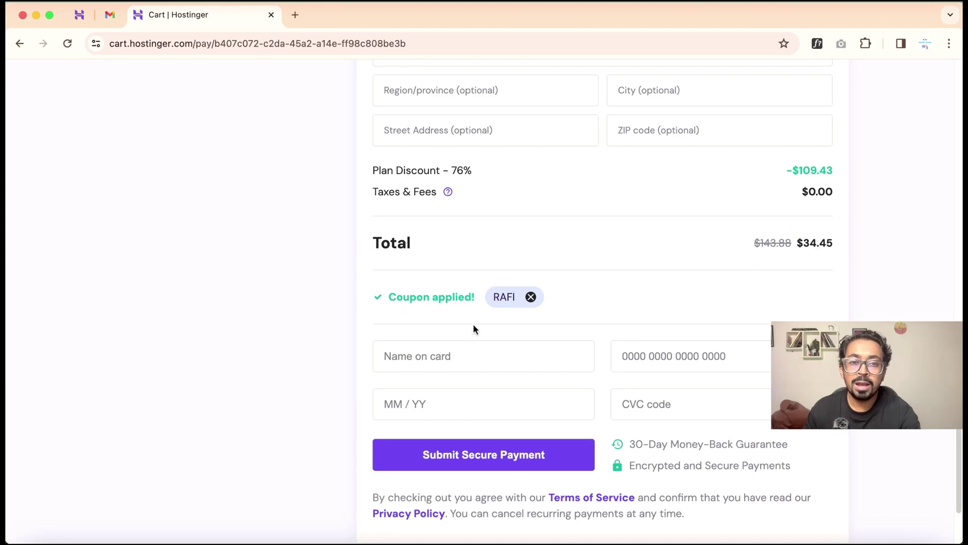
{"action": "scroll", "coordinate": [403, 283], "scroll_direction": "up", "scroll_amount": 20}
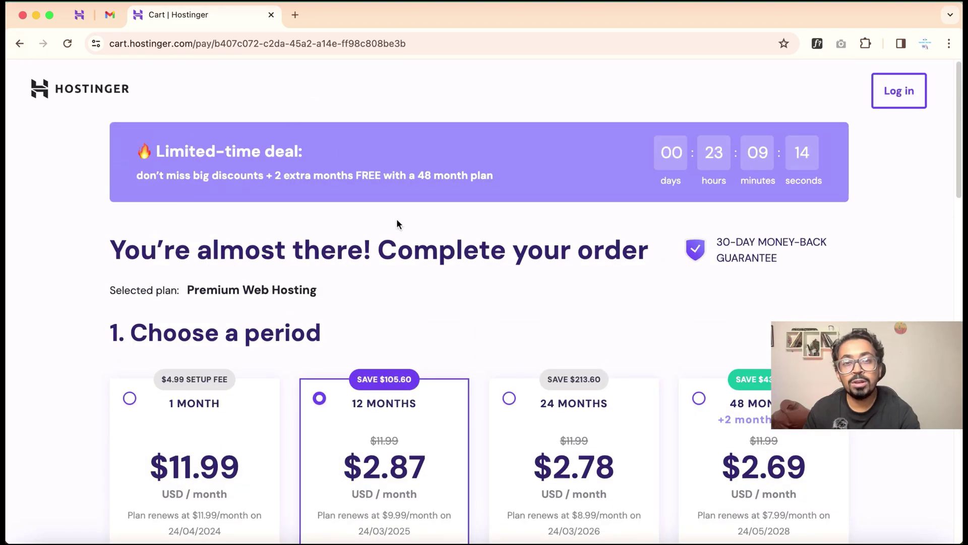
Step: Create the checkout account via Google using the first listed Google account
{"action": "scroll", "coordinate": [486, 325], "scroll_direction": "down", "scroll_amount": 1}
{"action": "scroll", "coordinate": [485, 321], "scroll_direction": "down", "scroll_amount": 18}
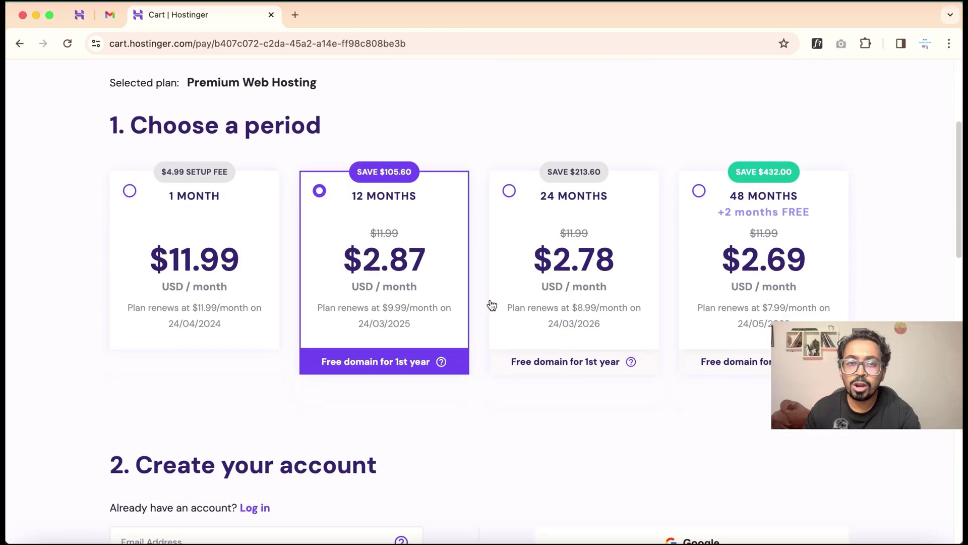
{"action": "scroll", "coordinate": [506, 207], "scroll_direction": "down", "scroll_amount": 5}
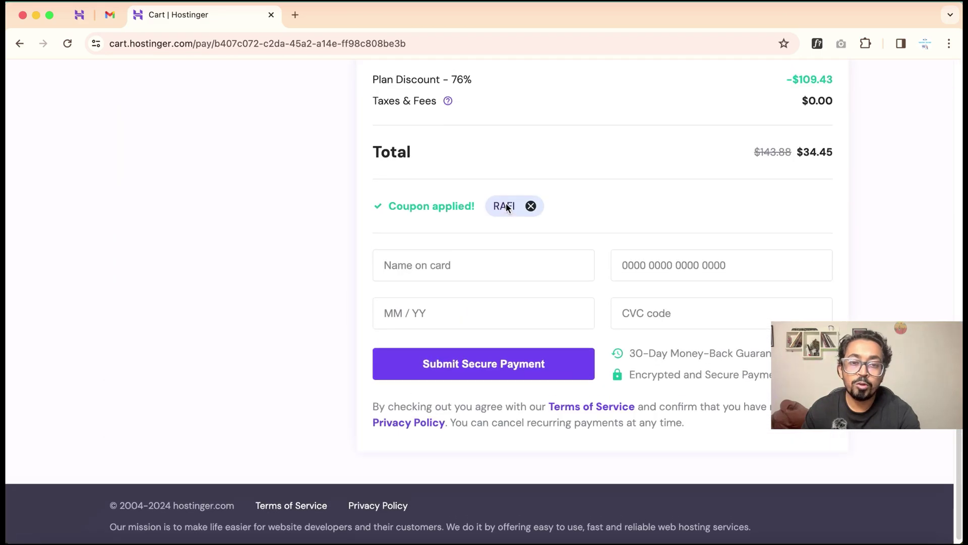
{"action": "scroll", "coordinate": [504, 206], "scroll_direction": "up", "scroll_amount": 5}
{"action": "scroll", "coordinate": [493, 205], "scroll_direction": "up", "scroll_amount": 8}
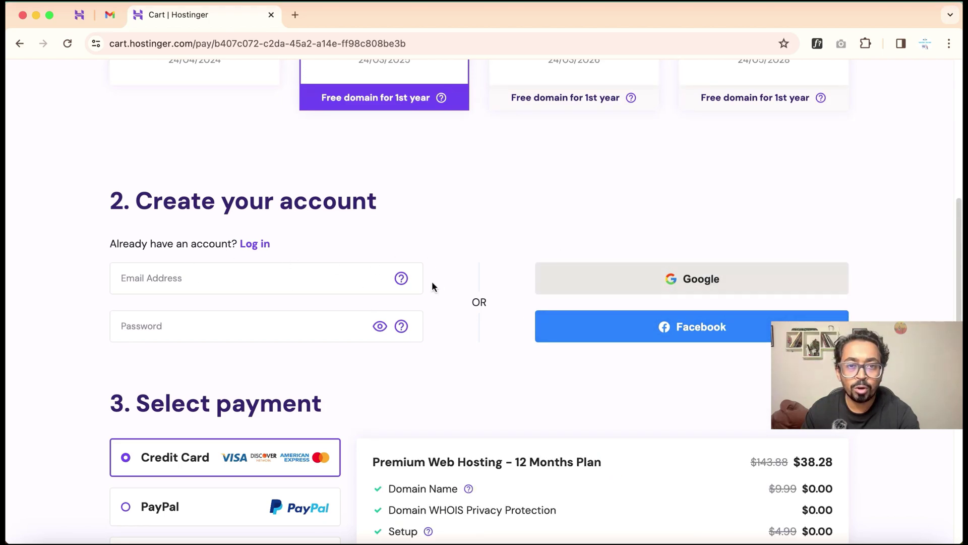
{"action": "left_click", "coordinate": [560, 279]}
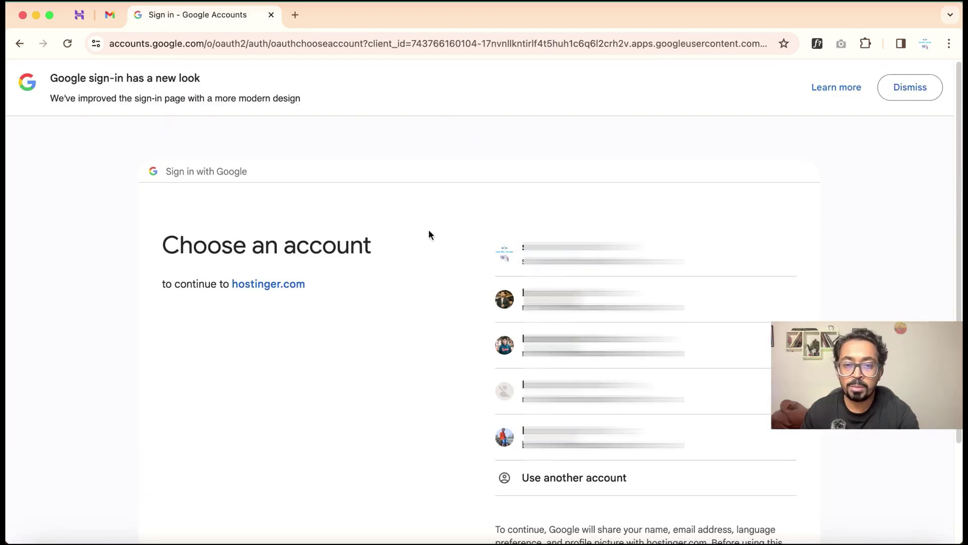
{"action": "scroll", "coordinate": [386, 247], "scroll_direction": "down", "scroll_amount": 1}
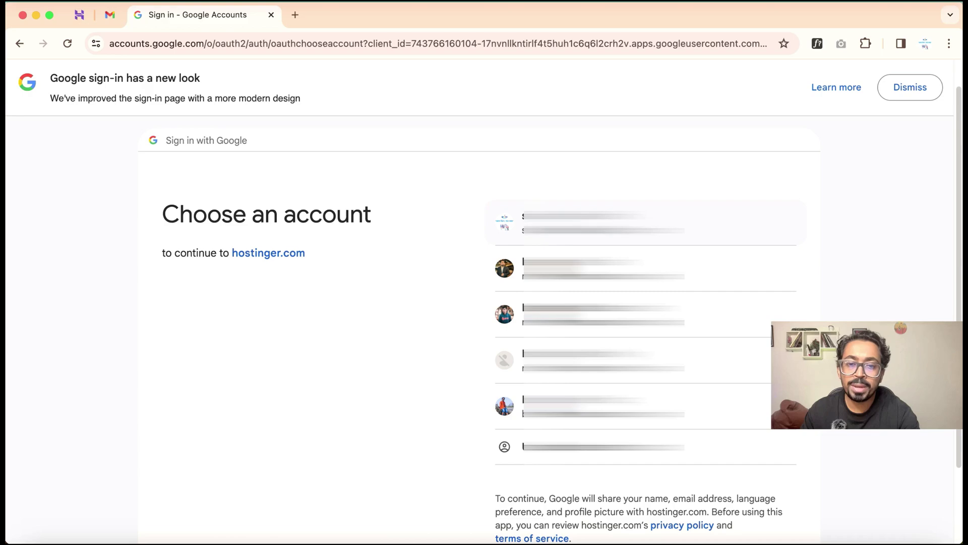
{"action": "left_click", "coordinate": [500, 227]}
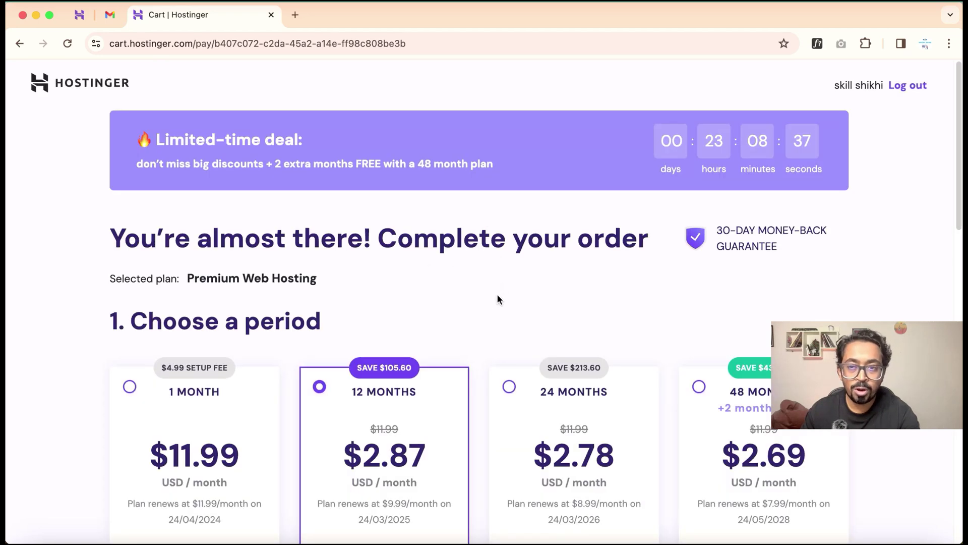
Step: Scroll through the checkout page to review the discounted Premium order
{"action": "scroll", "coordinate": [497, 299], "scroll_direction": "down", "scroll_amount": 6}
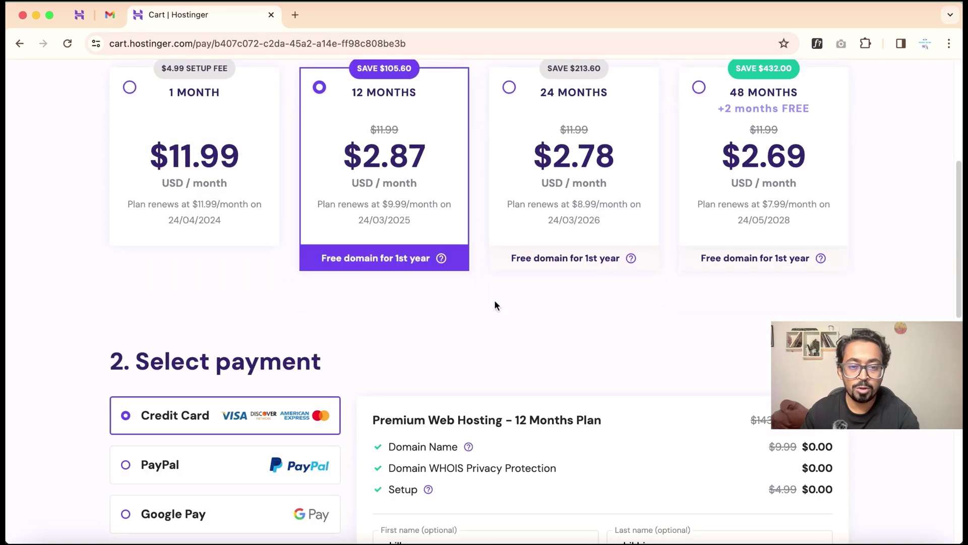
{"action": "scroll", "coordinate": [495, 304], "scroll_direction": "down", "scroll_amount": 8}
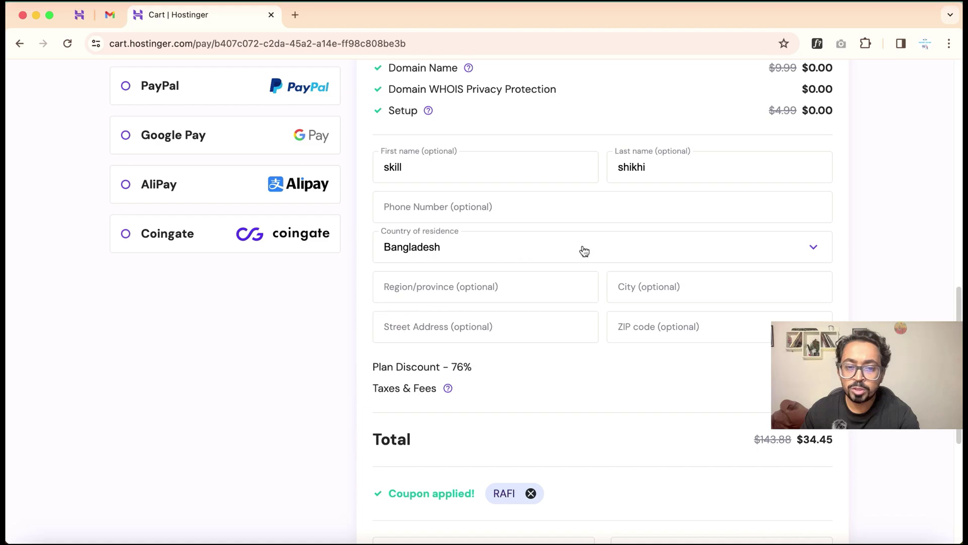
{"action": "scroll", "coordinate": [621, 417], "scroll_direction": "down", "scroll_amount": 6}
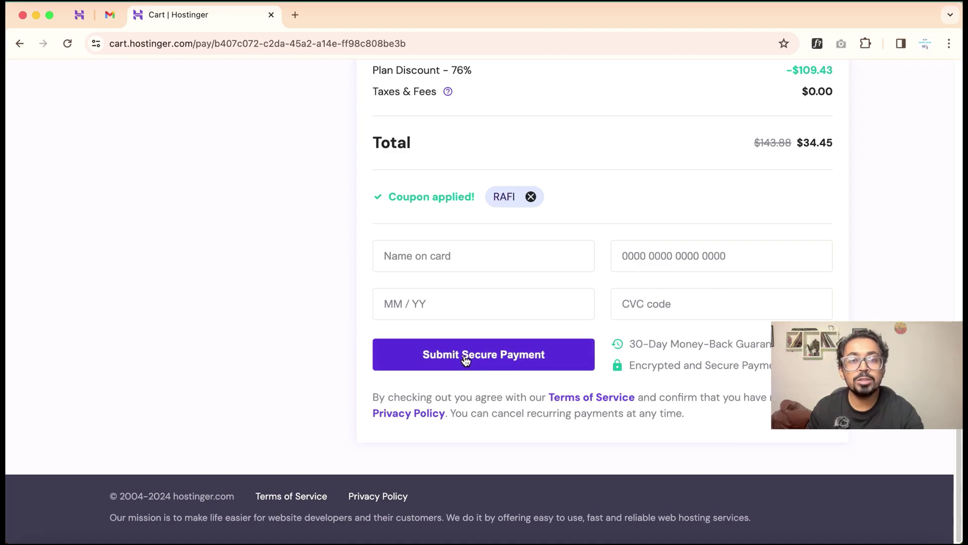
{"action": "scroll", "coordinate": [464, 239], "scroll_direction": "up", "scroll_amount": 5}
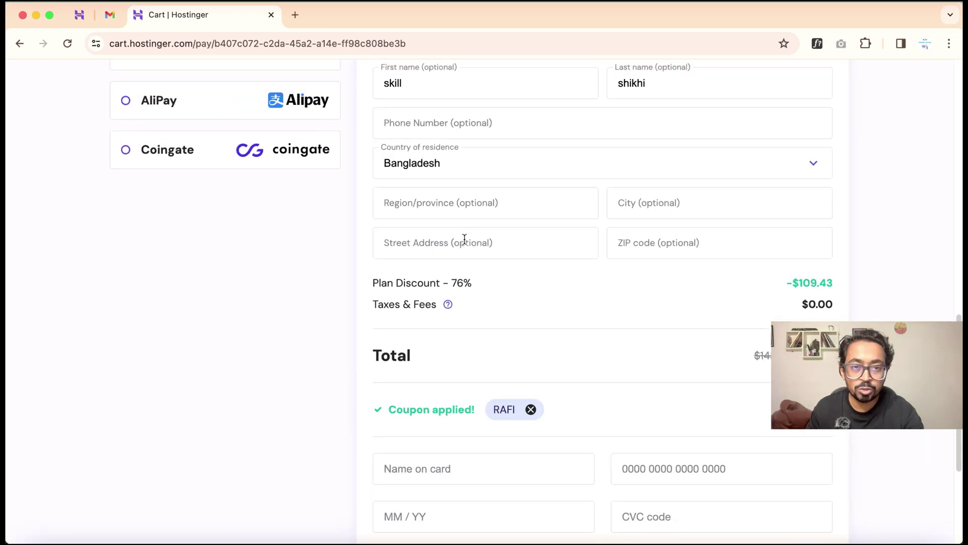
{"action": "scroll", "coordinate": [464, 239], "scroll_direction": "up", "scroll_amount": 6}
{"action": "scroll", "coordinate": [628, 273], "scroll_direction": "down", "scroll_amount": 1}
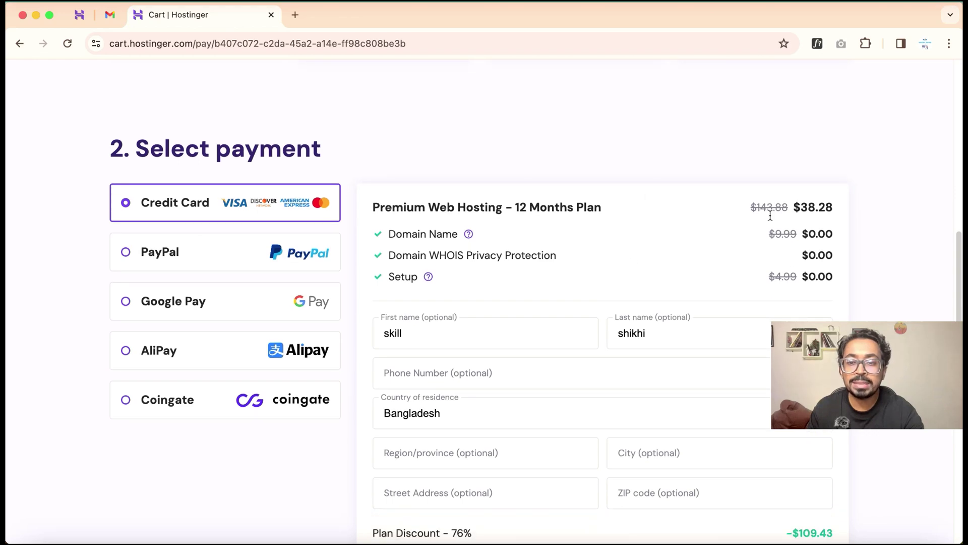
{"action": "scroll", "coordinate": [559, 309], "scroll_direction": "up", "scroll_amount": 9}
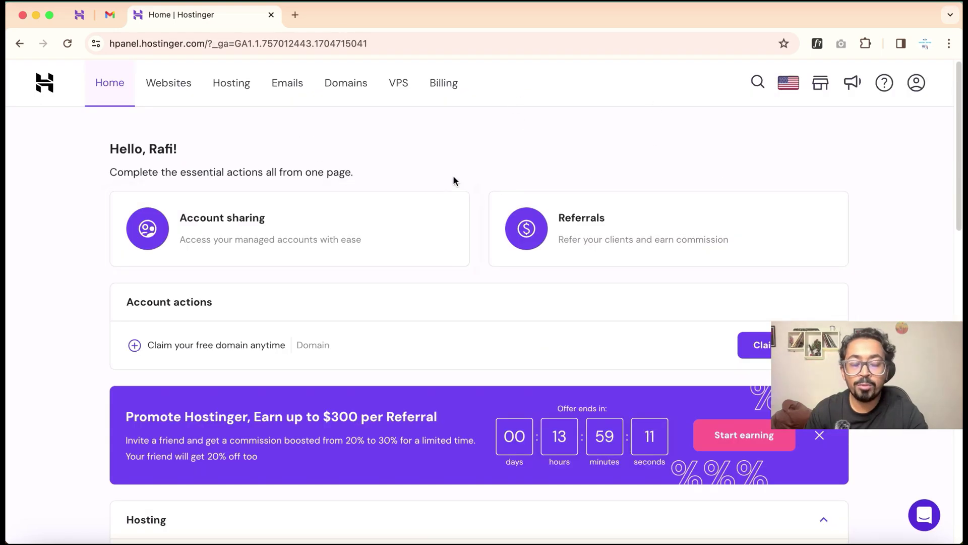
Step: Claim the free domain and check availability of techshop.com
{"action": "scroll", "coordinate": [378, 153], "scroll_direction": "down", "scroll_amount": 2}
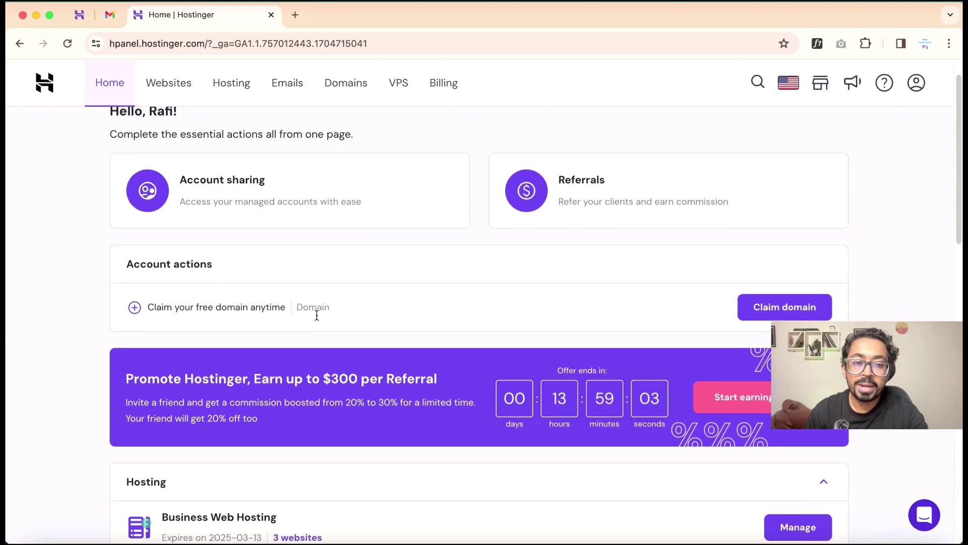
{"action": "scroll", "coordinate": [313, 310], "scroll_direction": "down", "scroll_amount": 1}
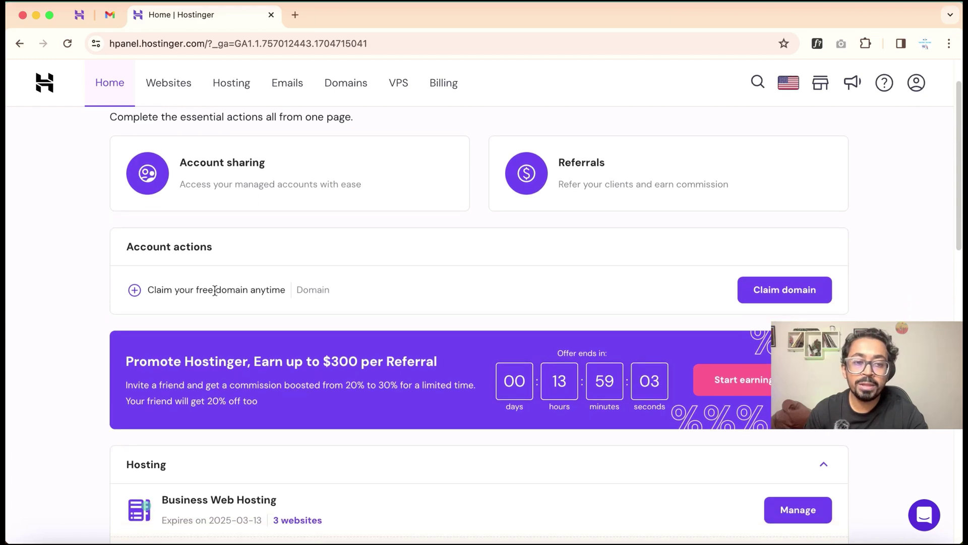
{"action": "left_click", "coordinate": [754, 288]}
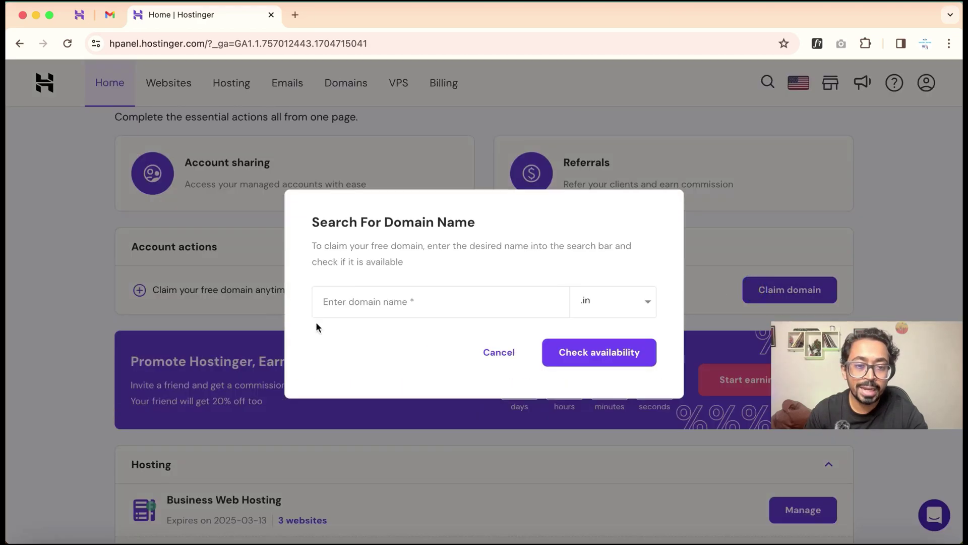
{"action": "left_click", "coordinate": [370, 306]}
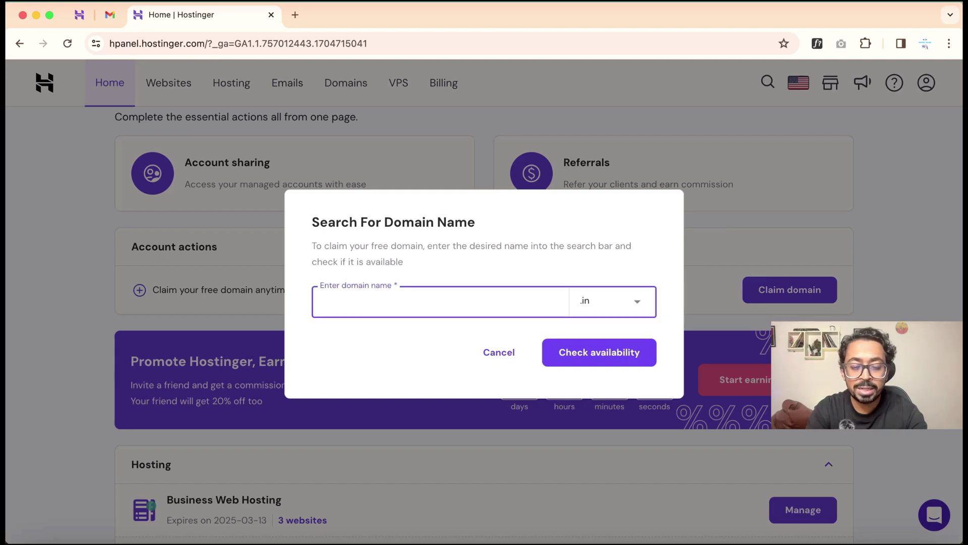
{"action": "type", "text": "techsh"}
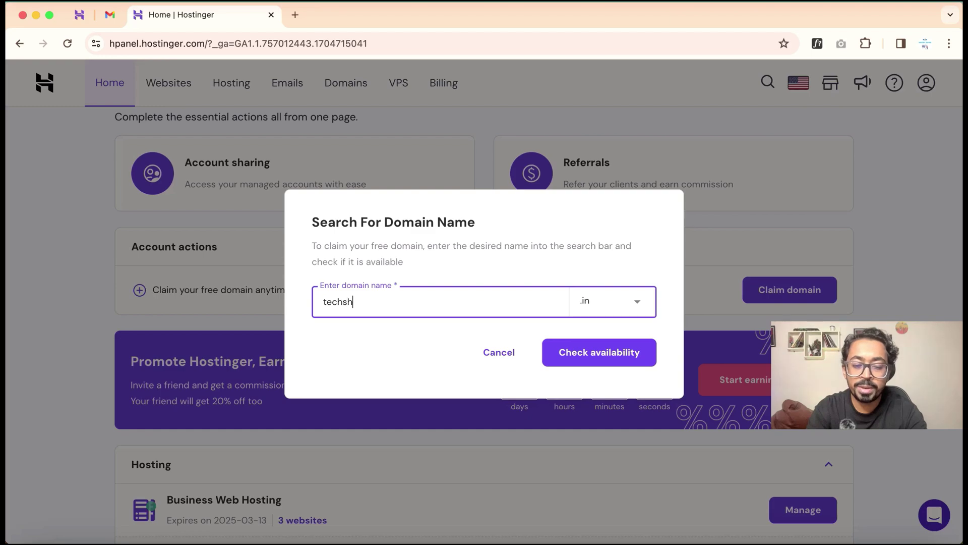
{"action": "type", "text": "op"}
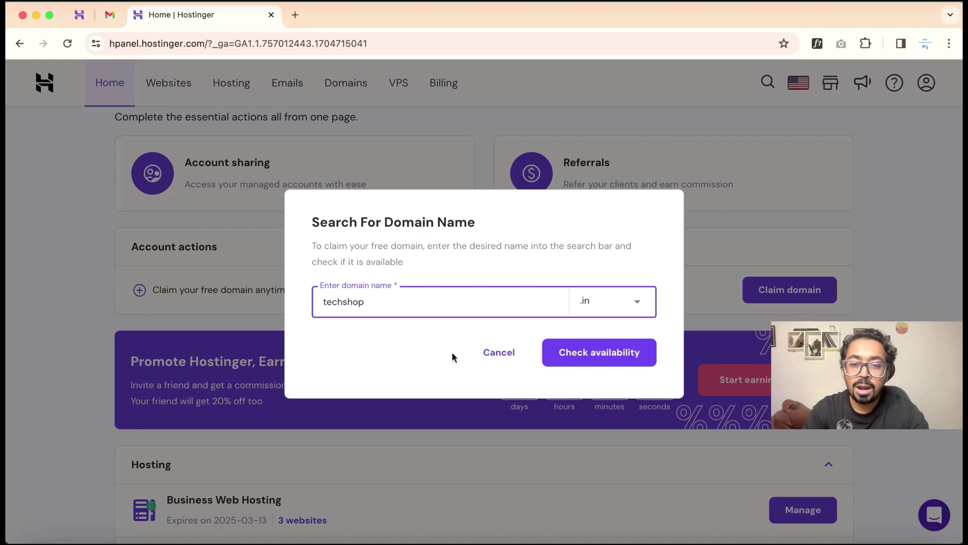
{"action": "left_click", "coordinate": [607, 309]}
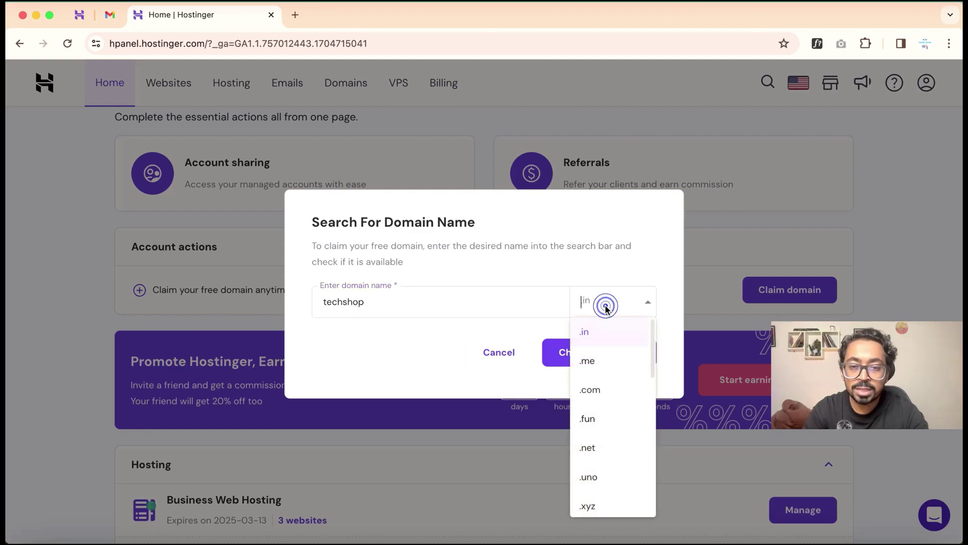
{"action": "left_click", "coordinate": [591, 391]}
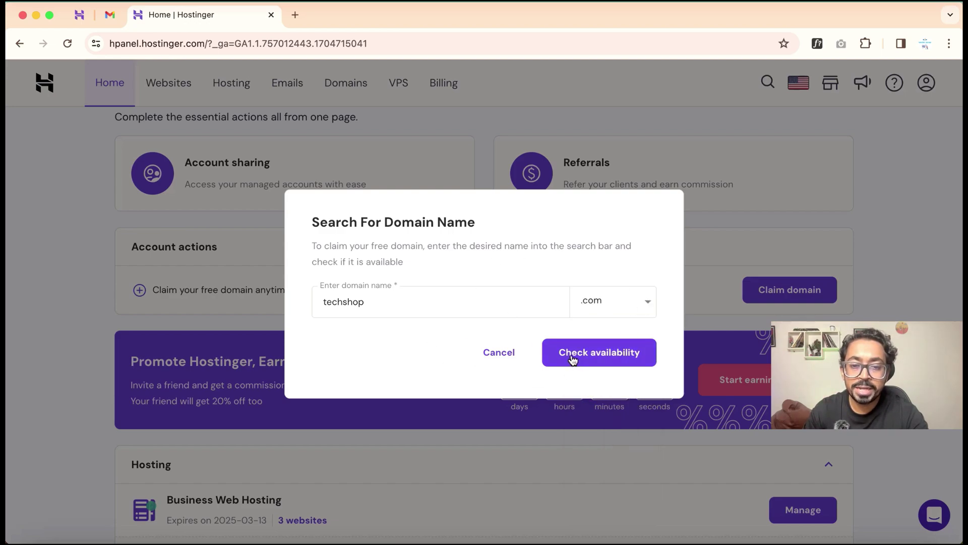
{"action": "left_click", "coordinate": [572, 356]}
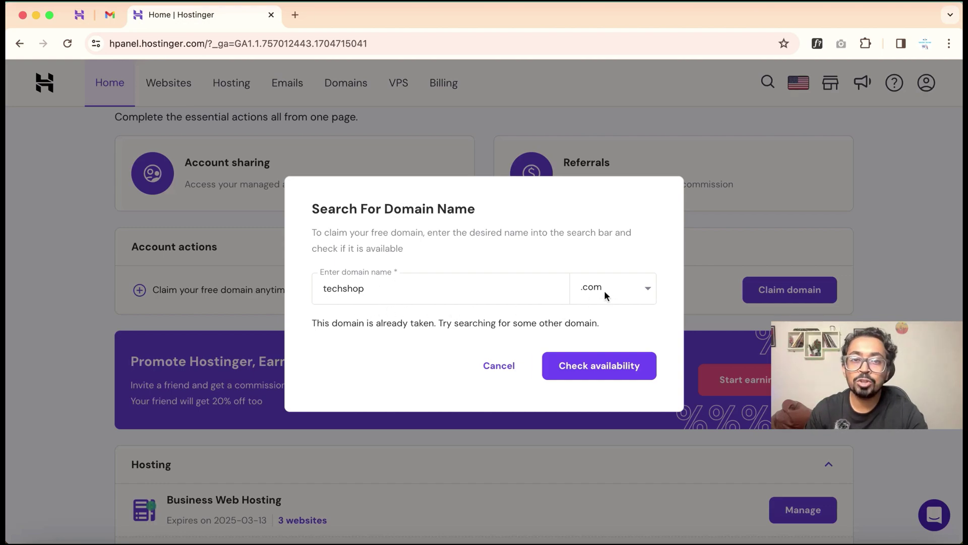
Step: Replace the name with techrafi and check the .com availability again
{"action": "double_click", "coordinate": [365, 291]}
{"action": "type", "text": "tech"}
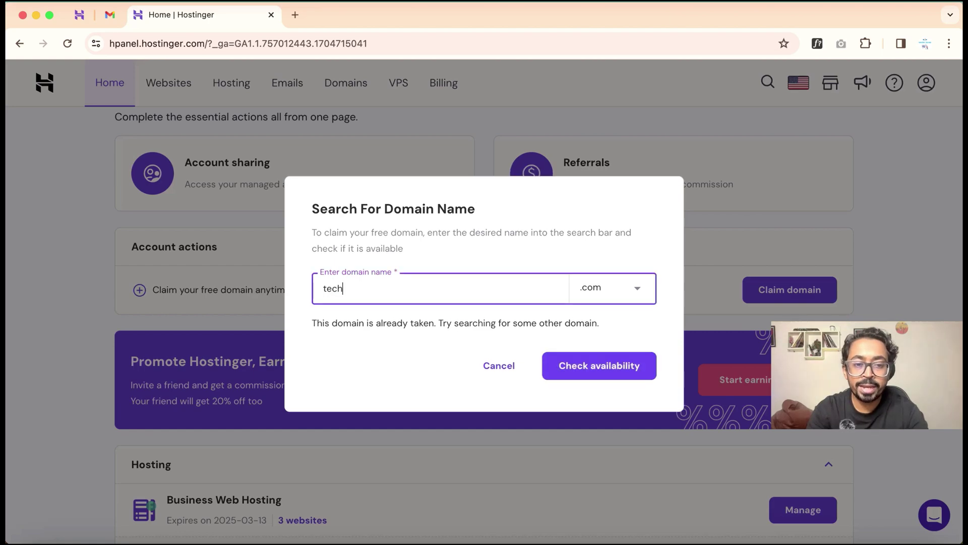
{"action": "type", "text": "rafi"}
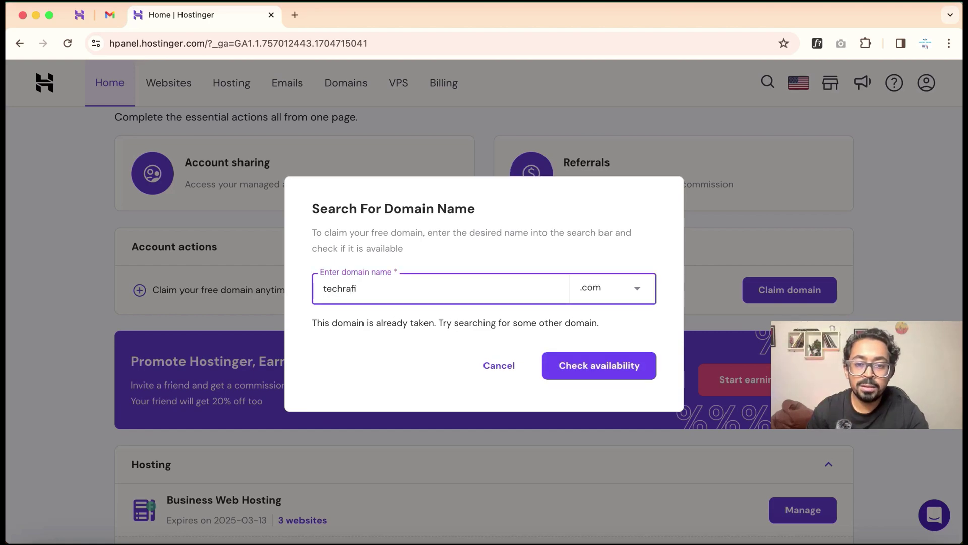
{"action": "left_click", "coordinate": [601, 365]}
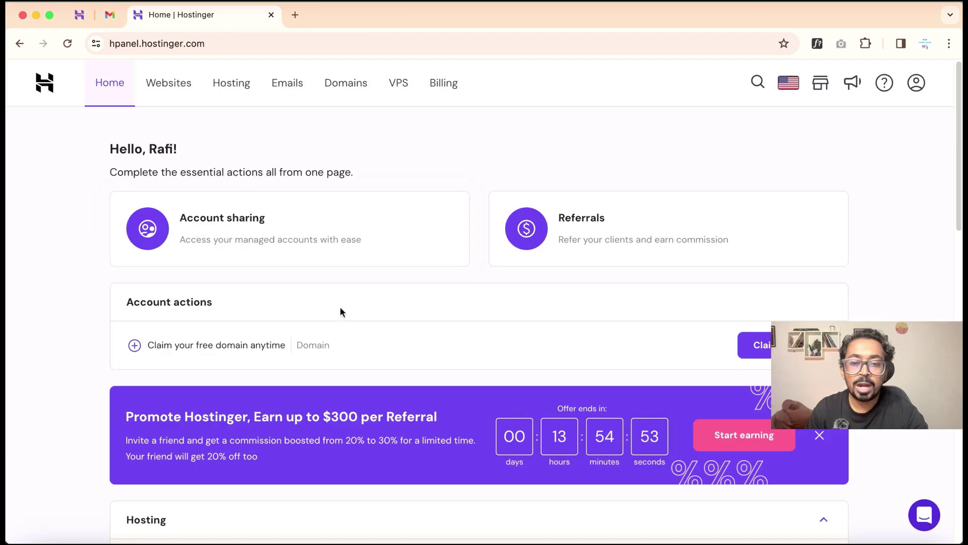
Step: Open the management dashboard for whitesmoke-coyote-532643.hostingersite.com from the Websites list
{"action": "left_click", "coordinate": [168, 89]}
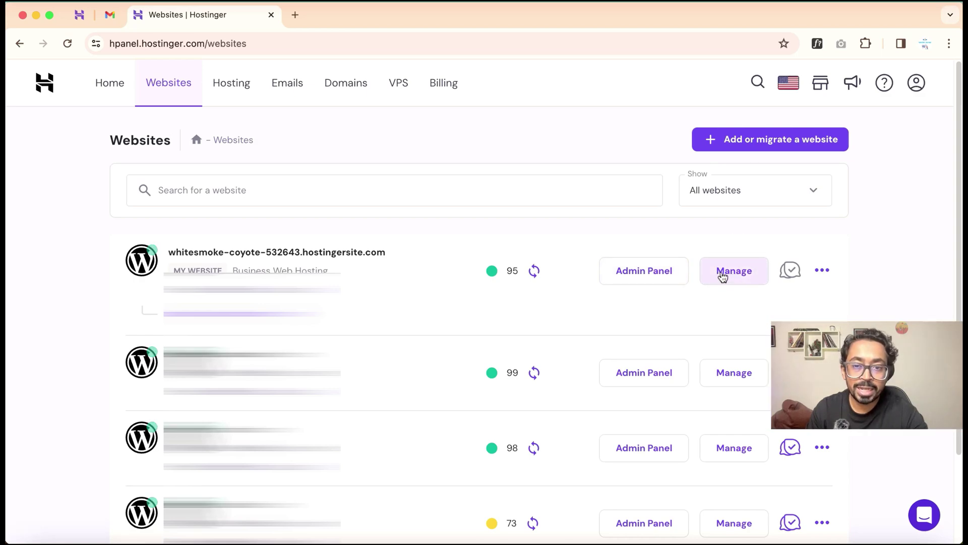
{"action": "left_click", "coordinate": [724, 271]}
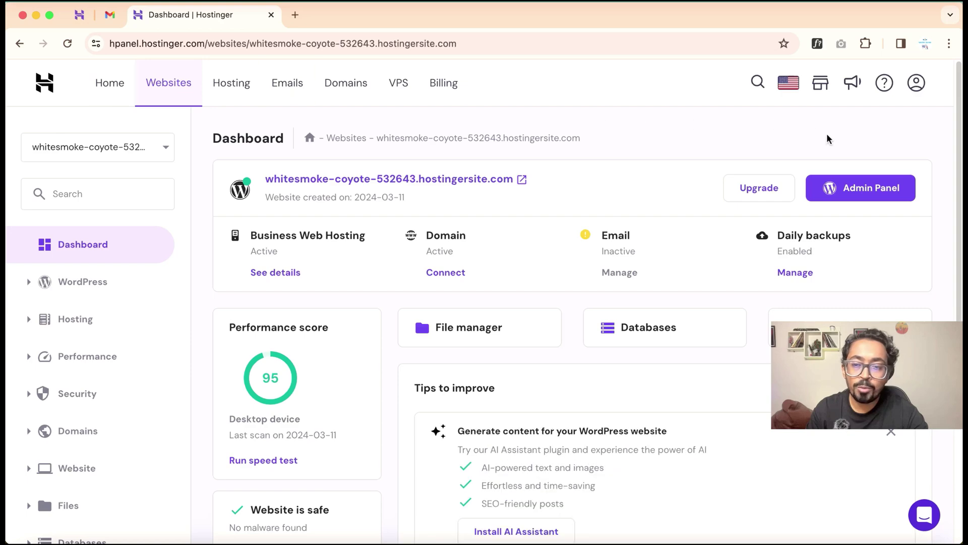
{"action": "scroll", "coordinate": [163, 292], "scroll_direction": "down", "scroll_amount": 1}
{"action": "scroll", "coordinate": [158, 279], "scroll_direction": "down", "scroll_amount": 5}
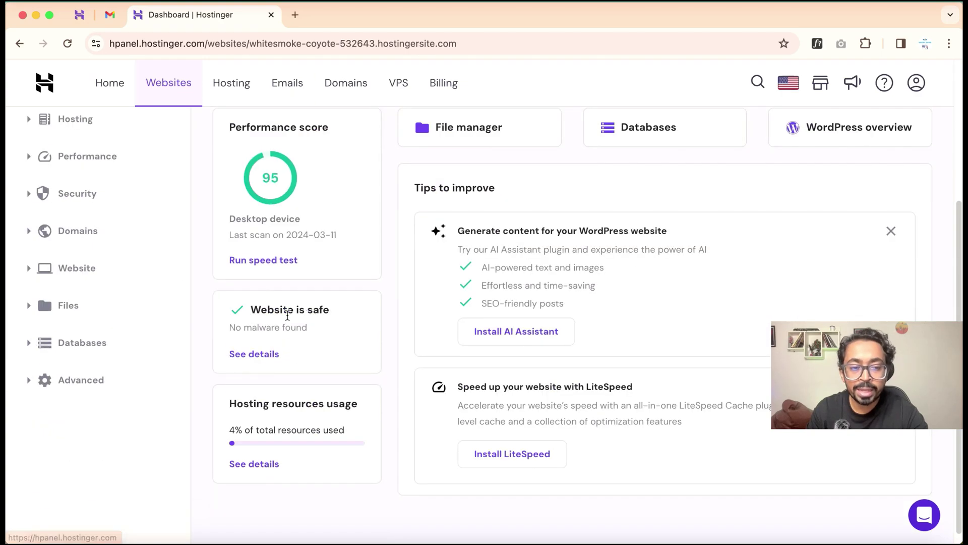
{"action": "scroll", "coordinate": [126, 307], "scroll_direction": "up", "scroll_amount": 5}
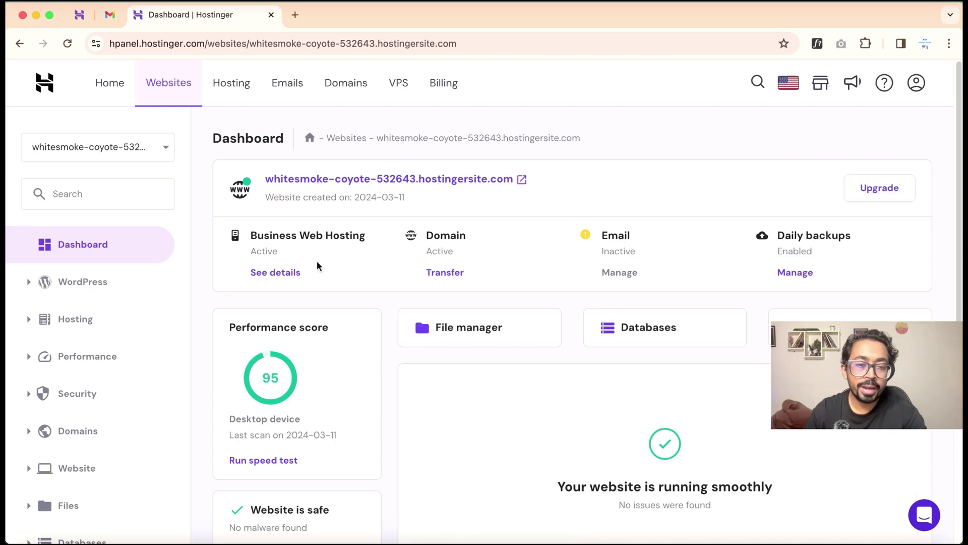
Step: Expand the Website section in the sidebar and open the Auto Installer
{"action": "scroll", "coordinate": [128, 339], "scroll_direction": "down", "scroll_amount": 1}
{"action": "scroll", "coordinate": [128, 338], "scroll_direction": "down", "scroll_amount": 1}
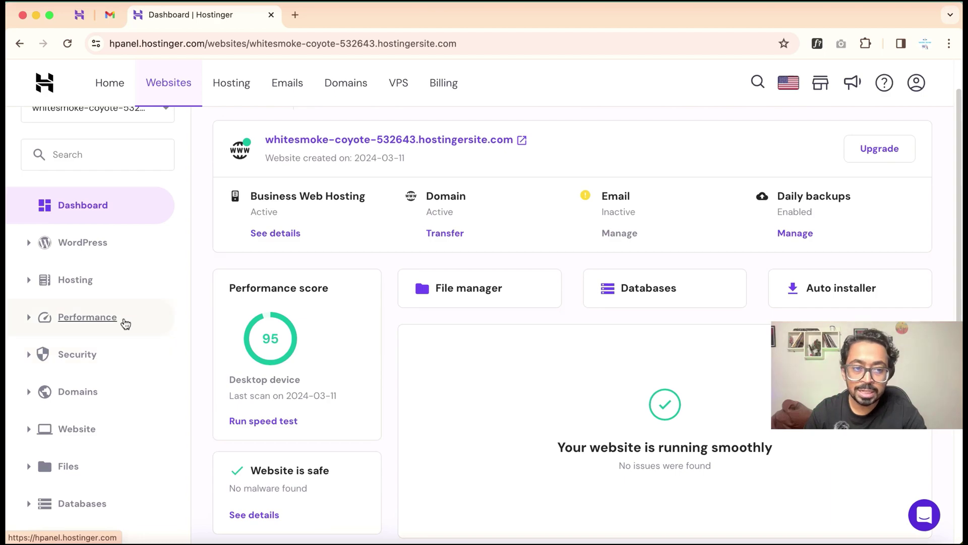
{"action": "scroll", "coordinate": [126, 324], "scroll_direction": "down", "scroll_amount": 2}
{"action": "scroll", "coordinate": [123, 328], "scroll_direction": "down", "scroll_amount": 3}
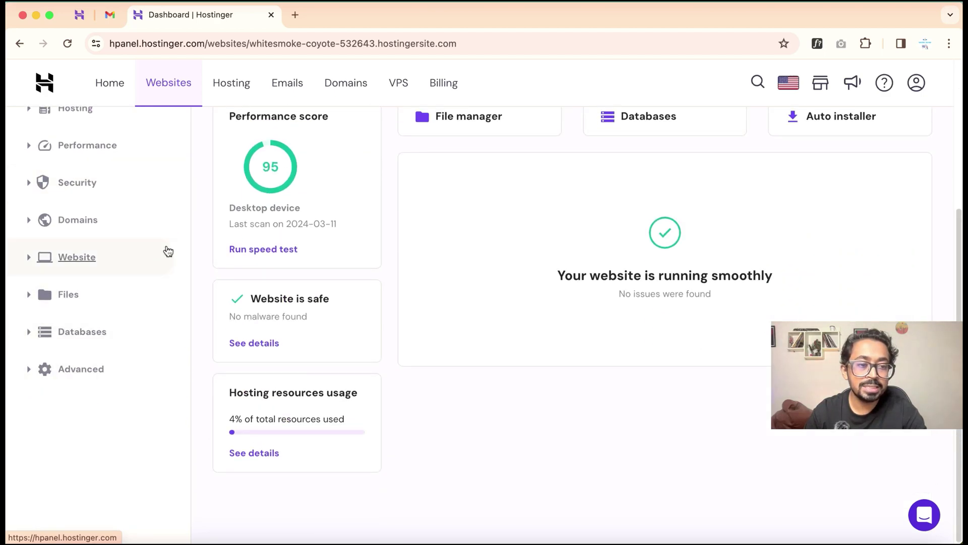
{"action": "left_click", "coordinate": [70, 261]}
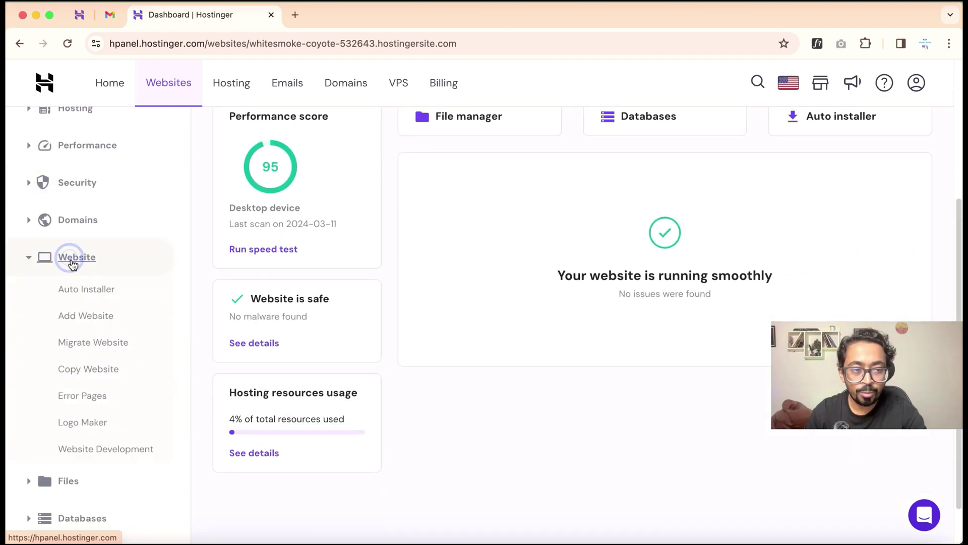
{"action": "left_click", "coordinate": [72, 288]}
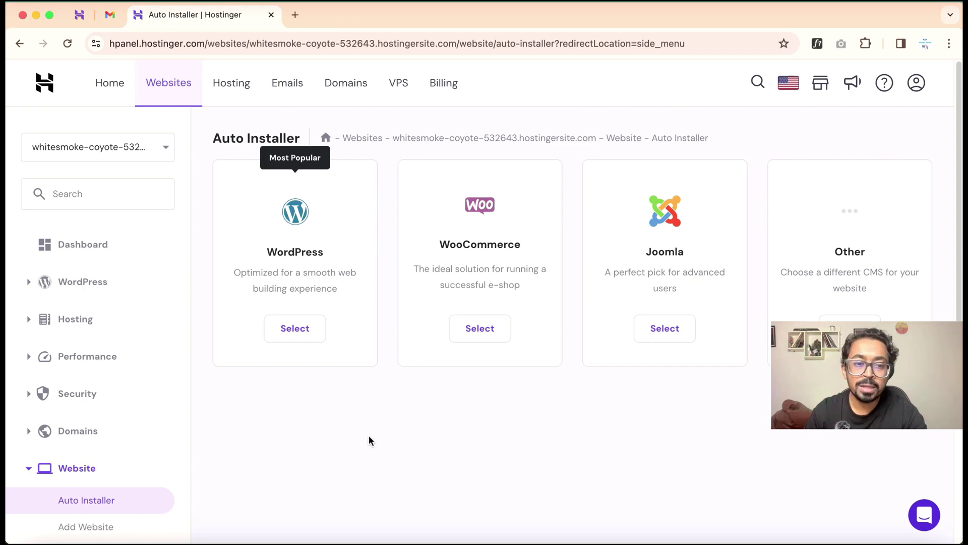
Step: Select WordPress on the Auto Installer page to begin its installation
{"action": "left_click", "coordinate": [298, 327]}
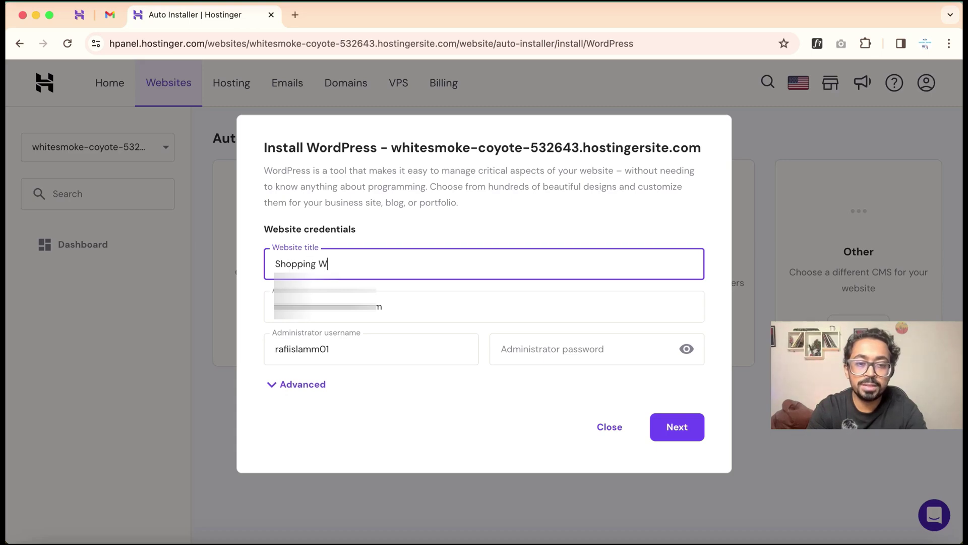
Step: Finish the 'Shopping Website' title, trim the admin username's digits, and enter the admin password
{"action": "type", "text": "te"}
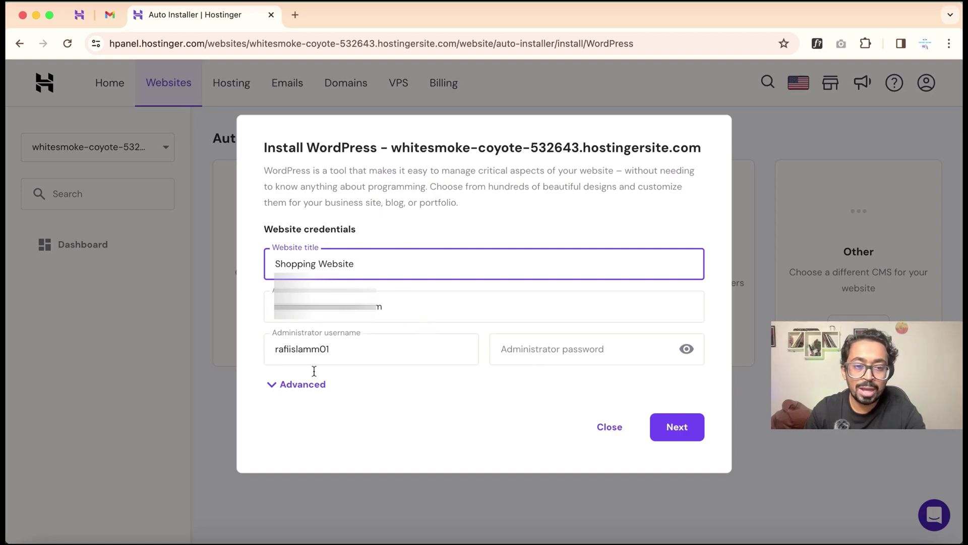
{"action": "left_click_drag", "start_coordinate": [312, 352], "coordinate": [394, 359]}
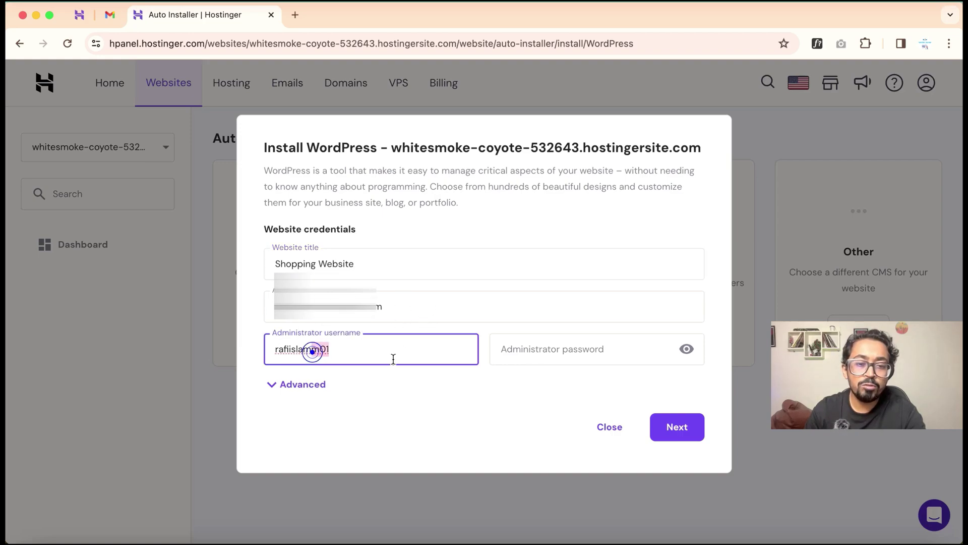
{"action": "key", "text": "BackSpace"}
{"action": "left_click", "coordinate": [558, 351]}
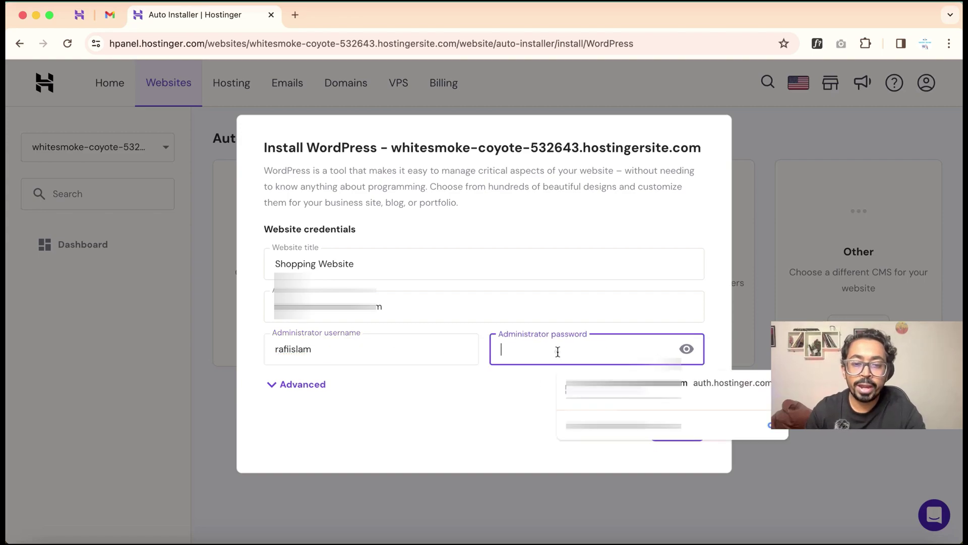
{"action": "type", "text": "abc"}
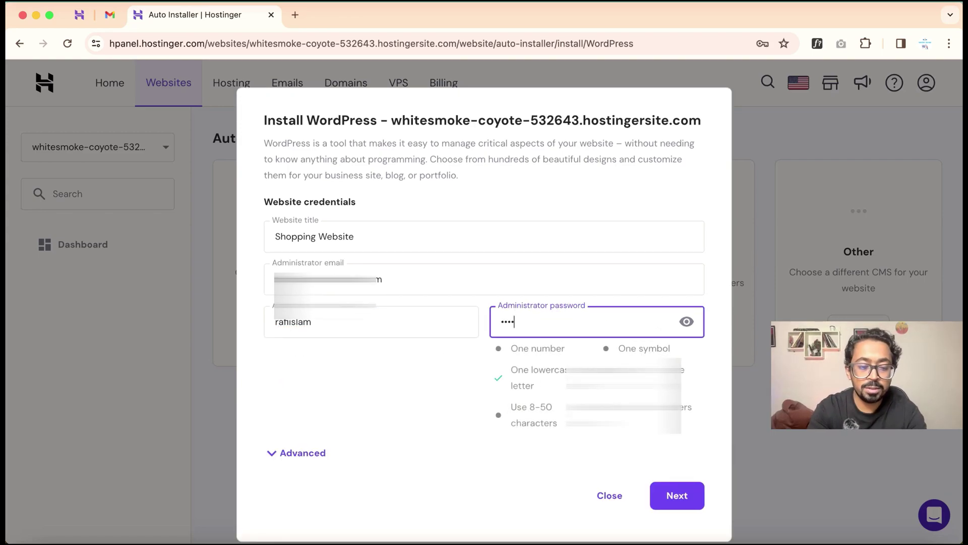
{"action": "type", "text": "••••••••••••"}
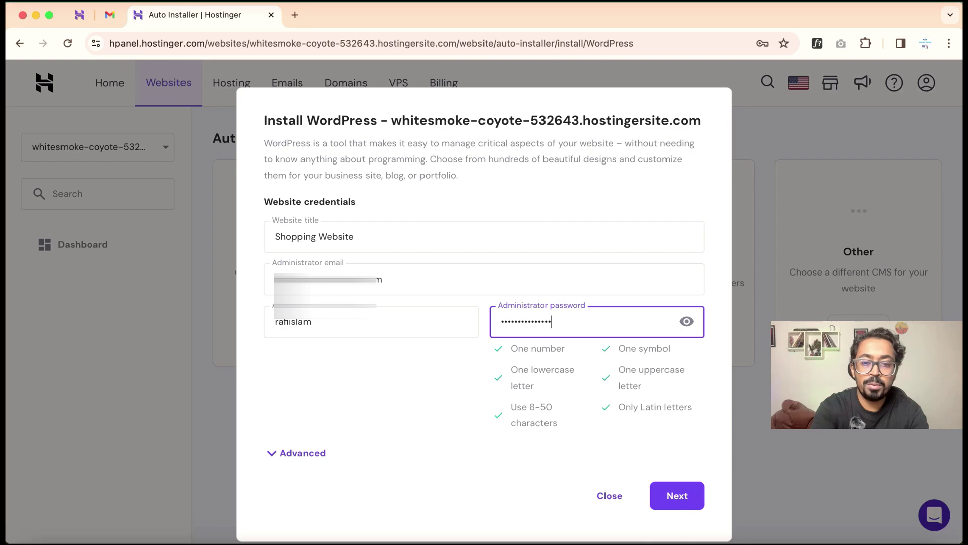
Step: Keep WordPress 6.4.3 in English and start the installation
{"action": "left_click", "coordinate": [295, 455]}
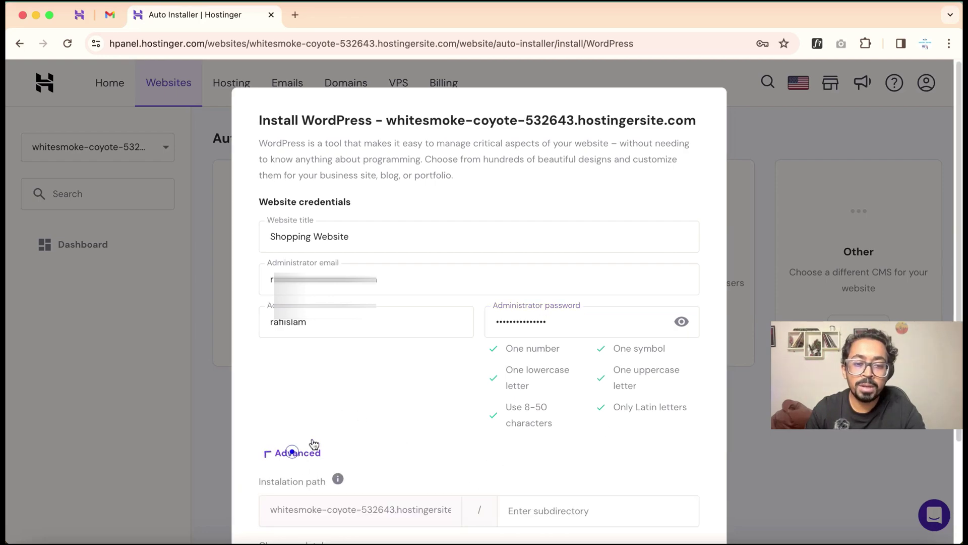
{"action": "scroll", "coordinate": [409, 435], "scroll_direction": "down", "scroll_amount": 5}
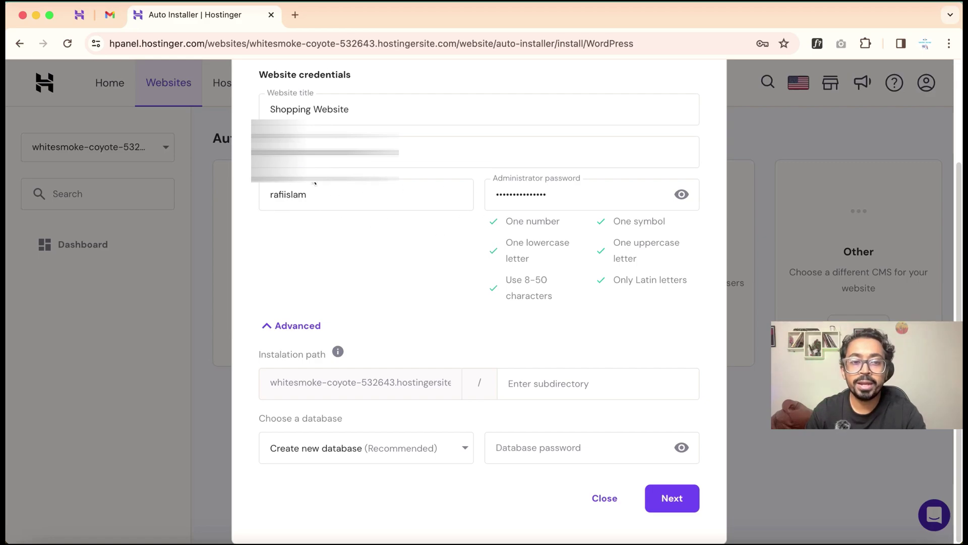
{"action": "left_click", "coordinate": [667, 500]}
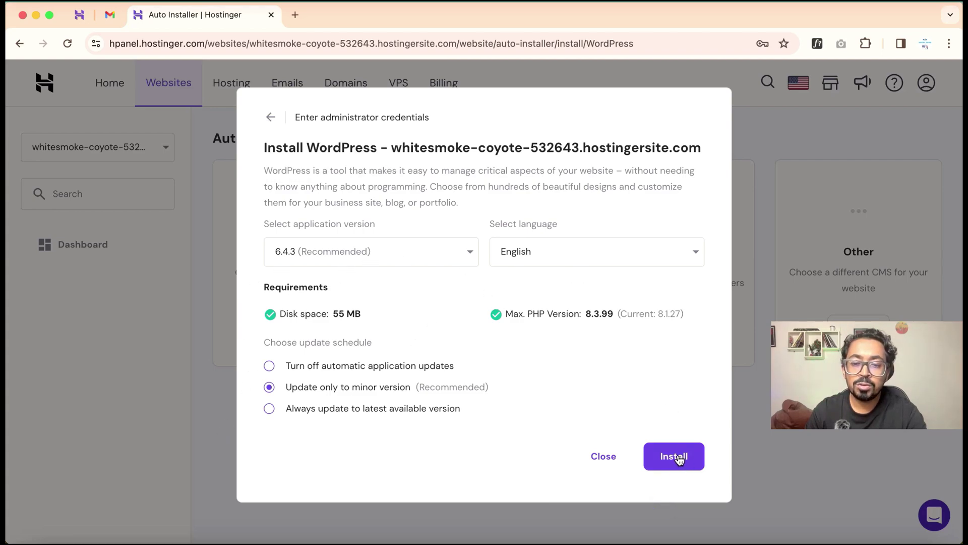
{"action": "left_click", "coordinate": [661, 460]}
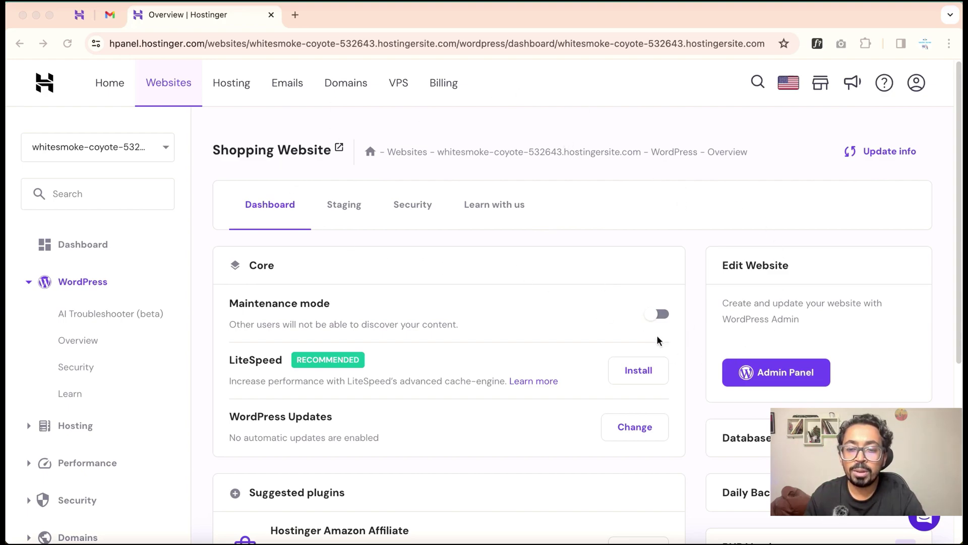
Step: Open the Shopping Website WordPress admin from the Overview's Edit Website card
{"action": "scroll", "coordinate": [519, 290], "scroll_direction": "down", "scroll_amount": 1}
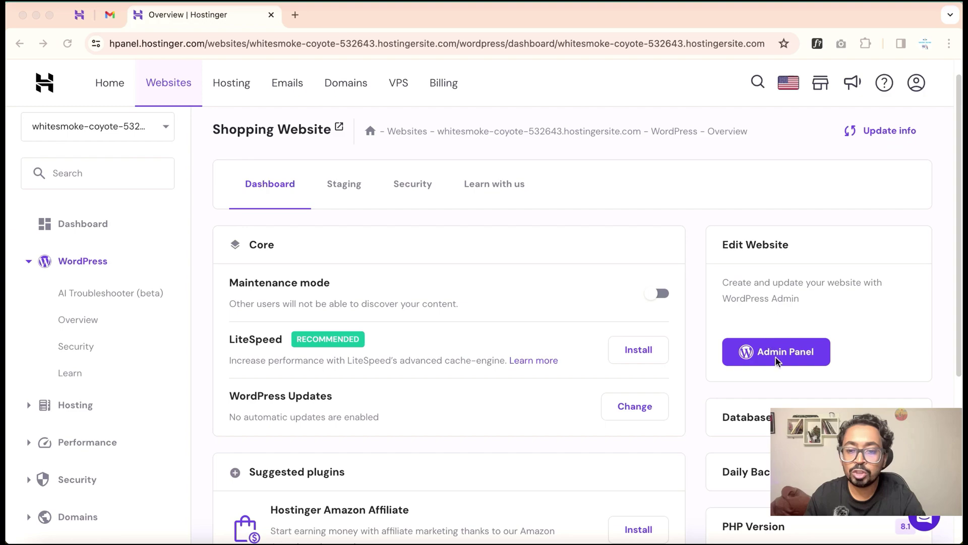
{"action": "left_click", "coordinate": [727, 379]}
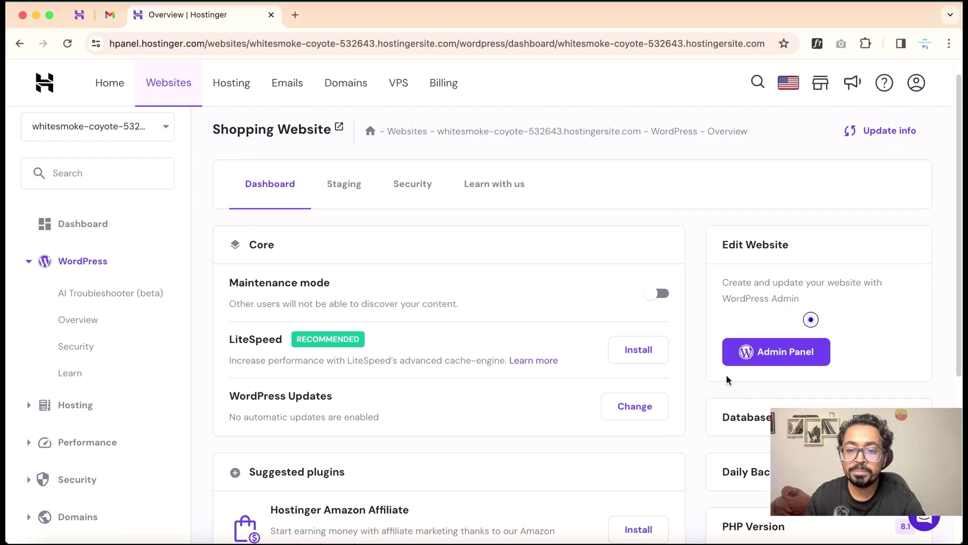
{"action": "left_click", "coordinate": [763, 352]}
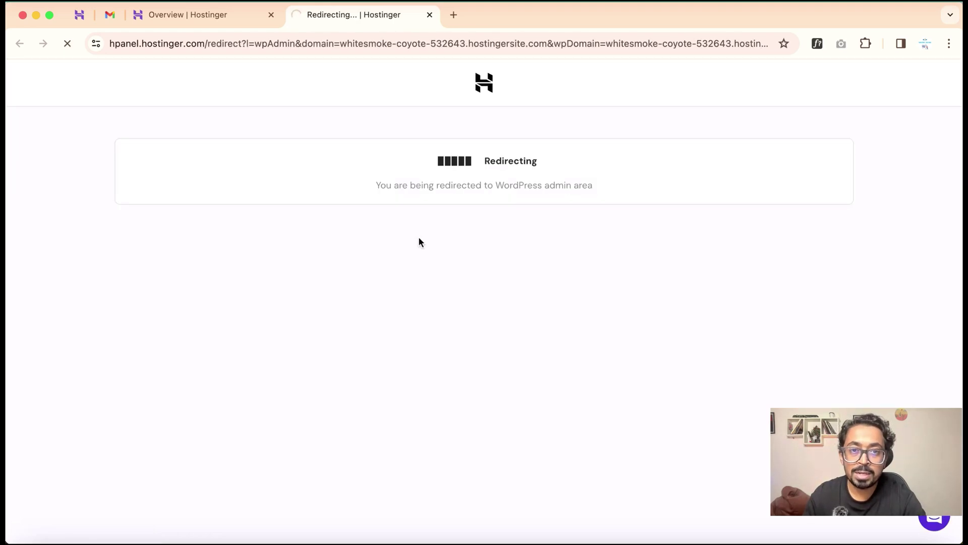
{"action": "right_click", "coordinate": [50, 94]}
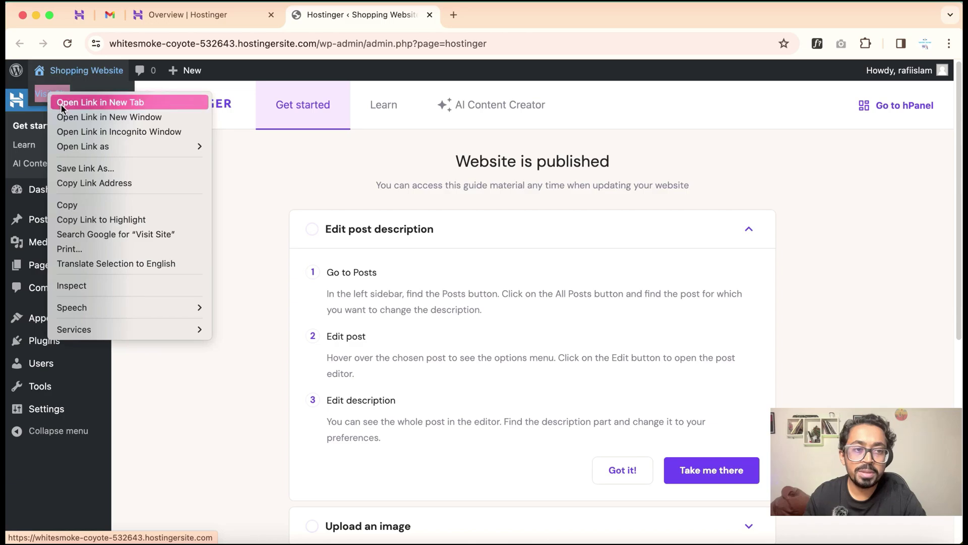
Step: View the live Shopping Website homepage in a new tab, then return to the admin
{"action": "left_click", "coordinate": [63, 105]}
{"action": "left_click", "coordinate": [484, 18]}
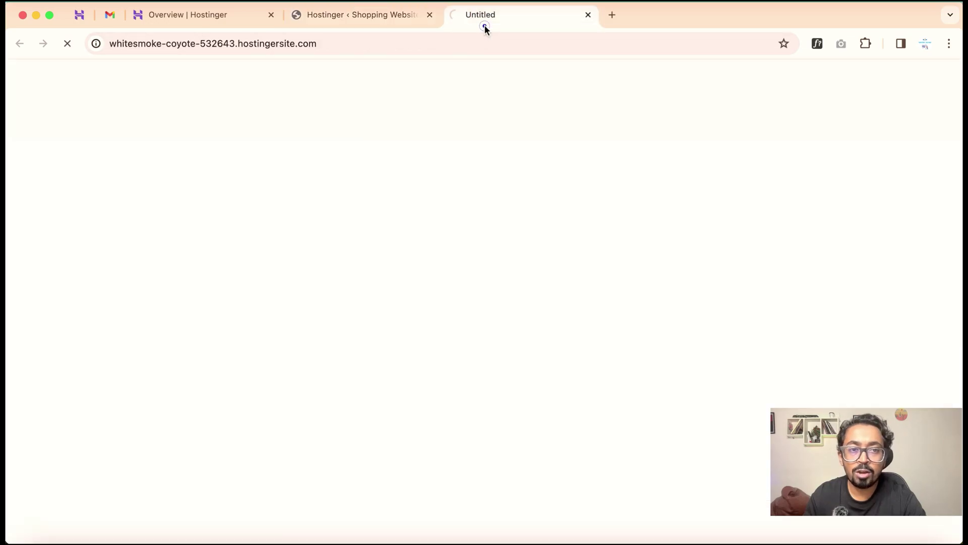
{"action": "scroll", "coordinate": [455, 327], "scroll_direction": "down", "scroll_amount": 15}
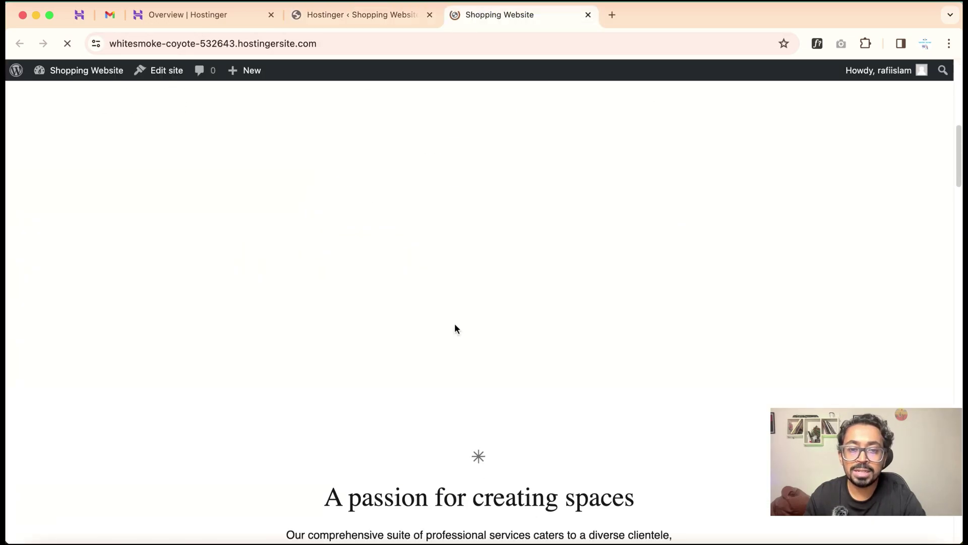
{"action": "scroll", "coordinate": [398, 263], "scroll_direction": "down", "scroll_amount": 15}
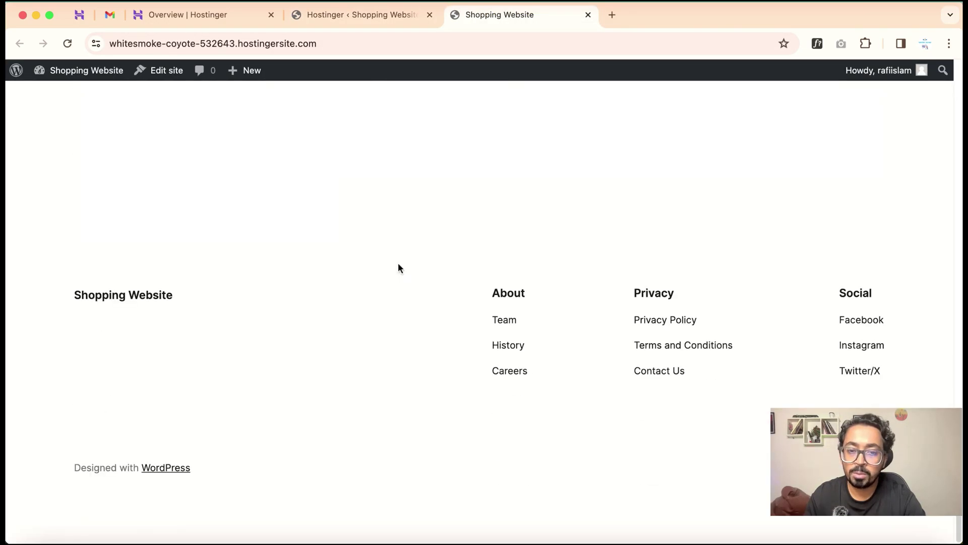
{"action": "scroll", "coordinate": [398, 263], "scroll_direction": "up", "scroll_amount": 20}
{"action": "scroll", "coordinate": [398, 267], "scroll_direction": "up", "scroll_amount": 10}
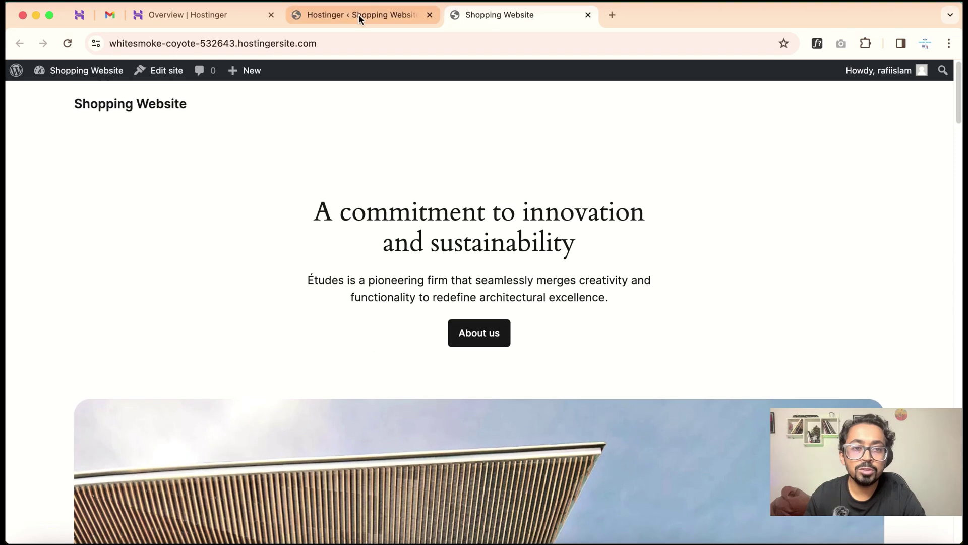
{"action": "left_click", "coordinate": [358, 14]}
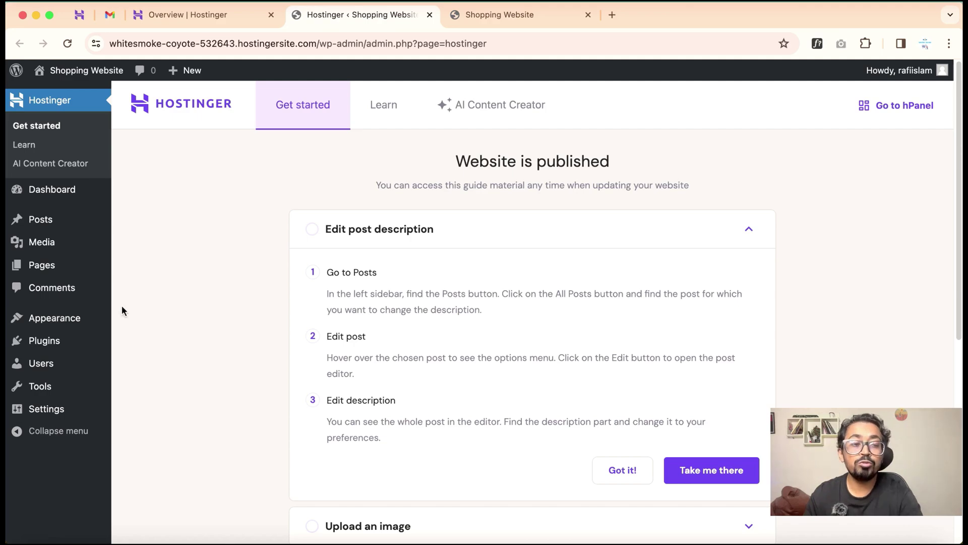
Step: Go from Appearance > Themes to the Add Themes page's Popular listing
{"action": "mouse_move", "coordinate": [61, 318]}
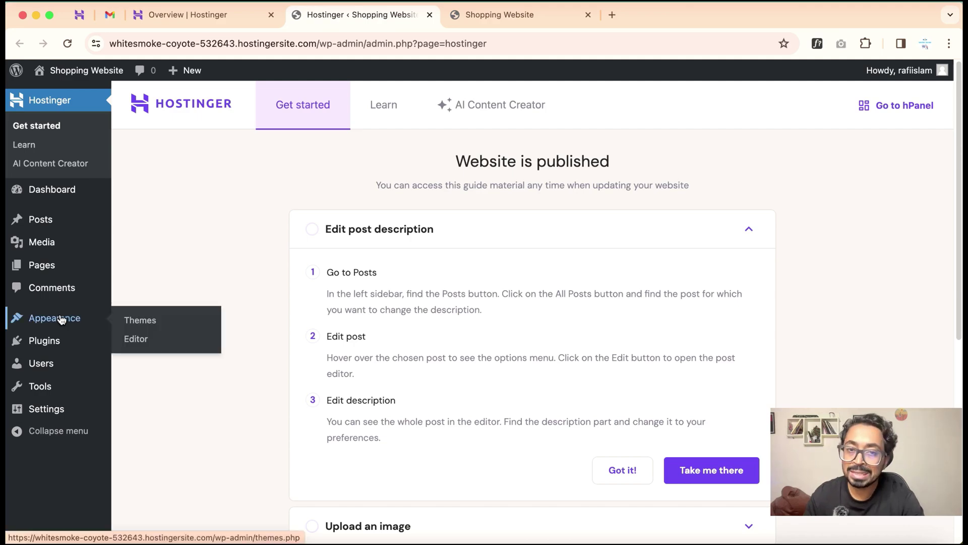
{"action": "left_click", "coordinate": [146, 327]}
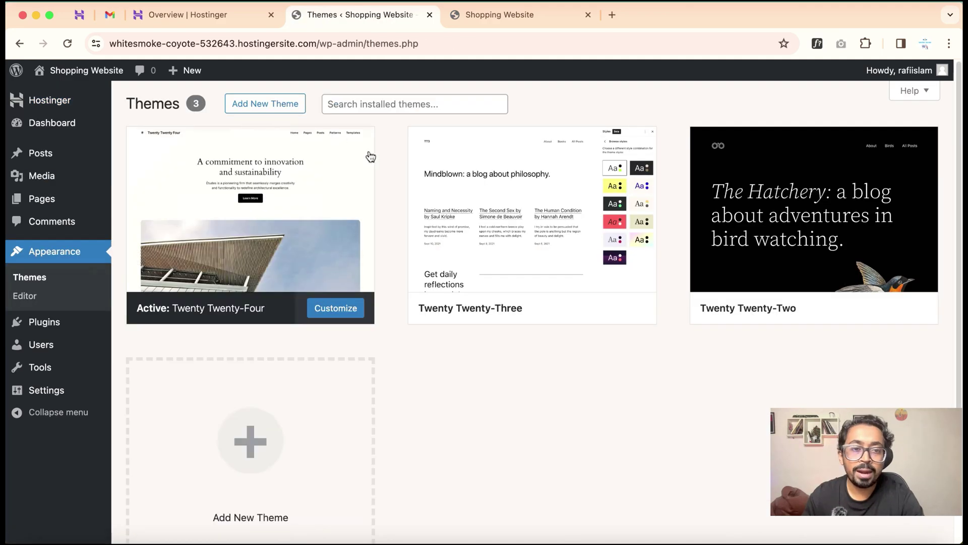
{"action": "left_click", "coordinate": [262, 106]}
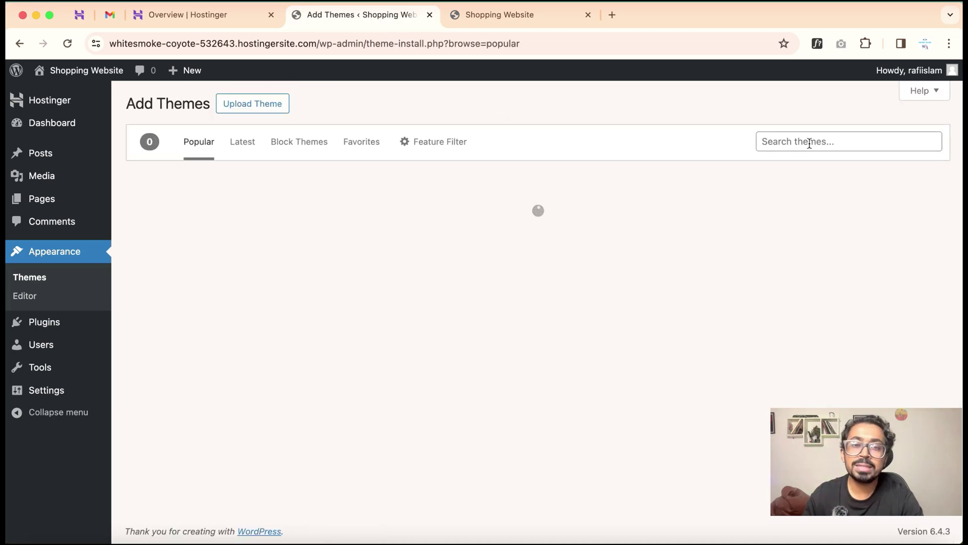
Step: Search the theme directory for Astra, install it, and activate it
{"action": "left_click", "coordinate": [804, 141]}
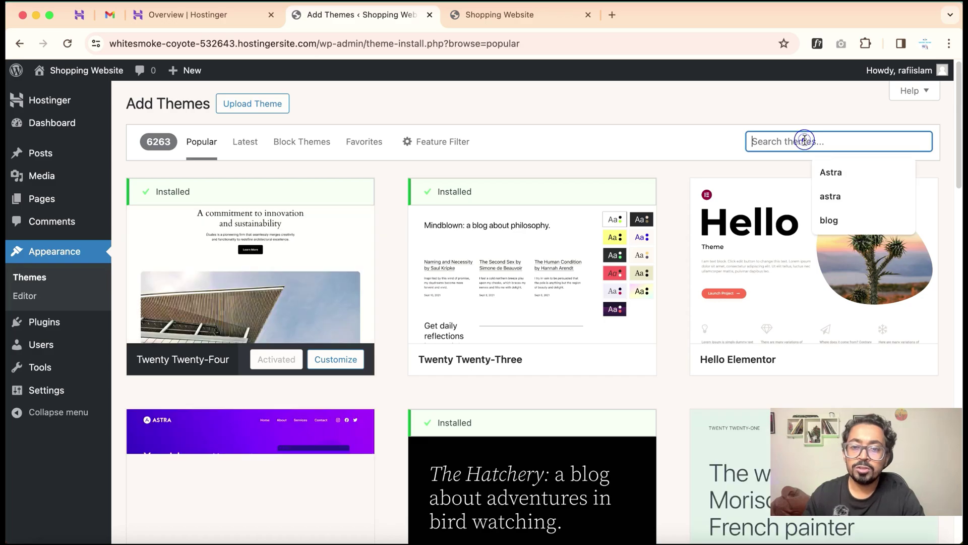
{"action": "left_click", "coordinate": [830, 171]}
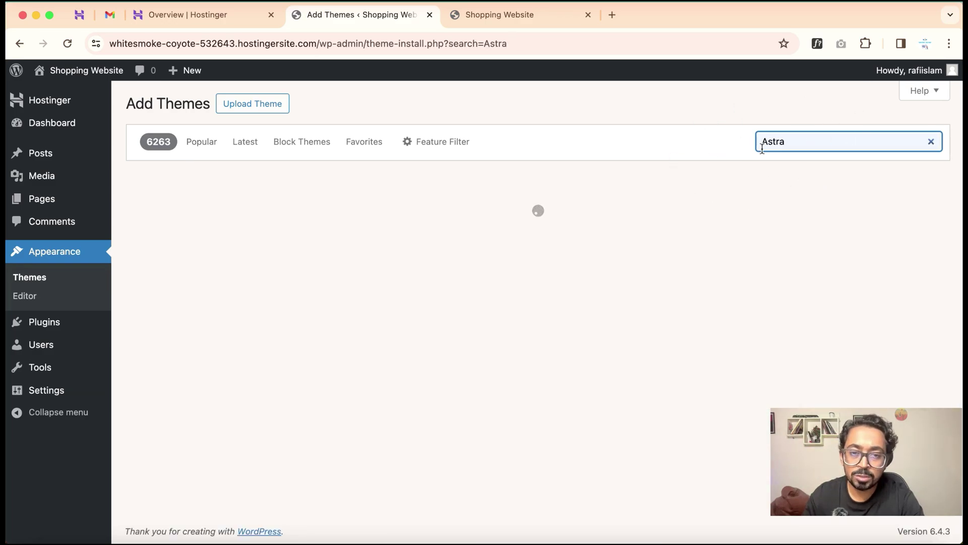
{"action": "left_click", "coordinate": [291, 361]}
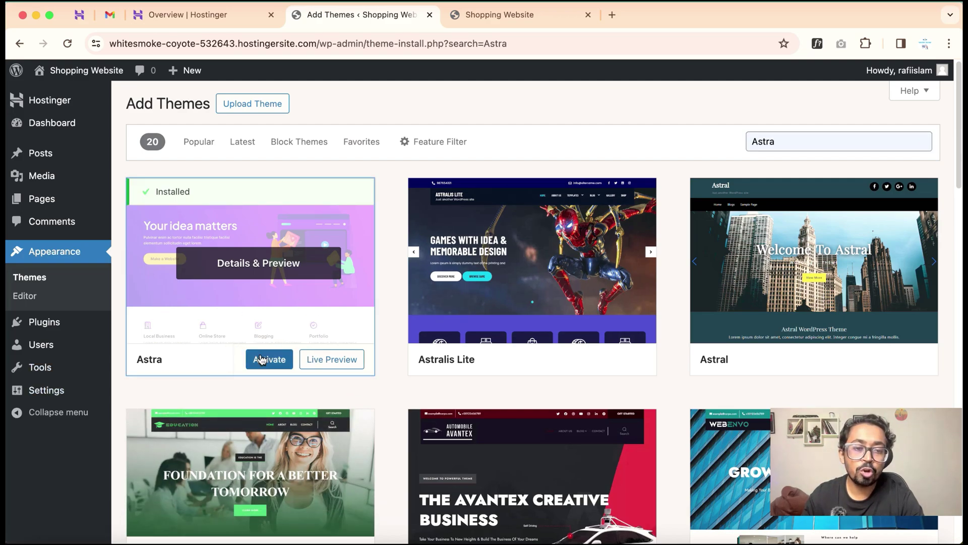
{"action": "left_click", "coordinate": [256, 363]}
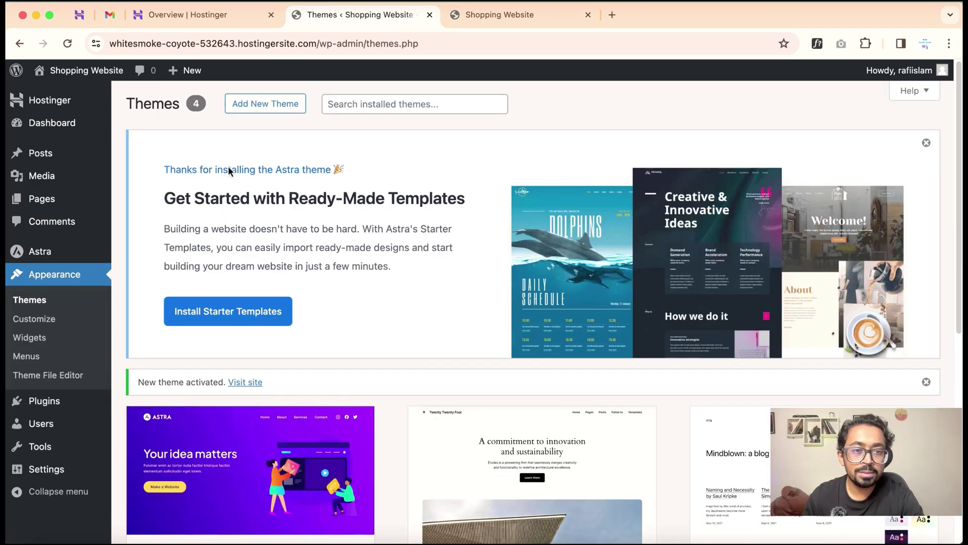
Step: Install Starter Templates from the Astra welcome notice to reach the AI vs Classic choice
{"action": "scroll", "coordinate": [372, 315], "scroll_direction": "down", "scroll_amount": 1}
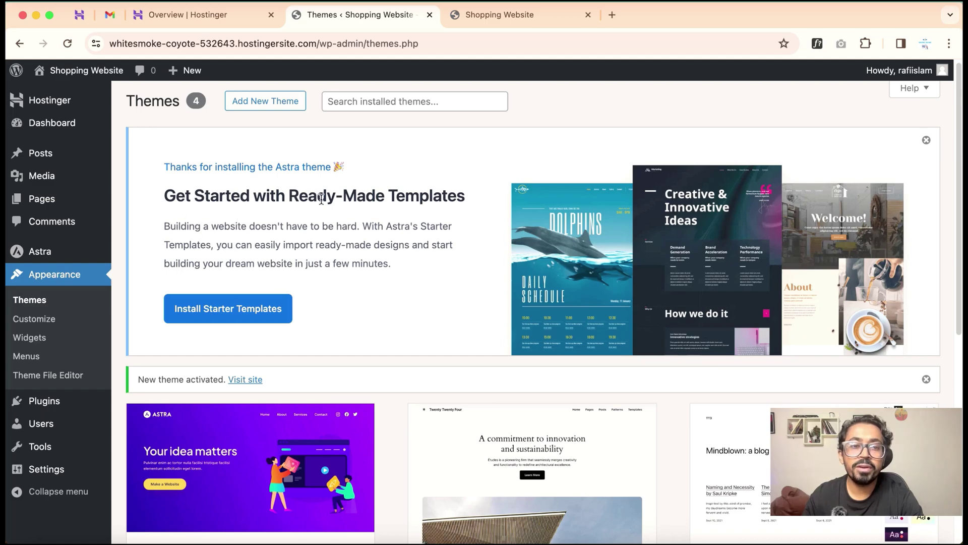
{"action": "left_click", "coordinate": [394, 325]}
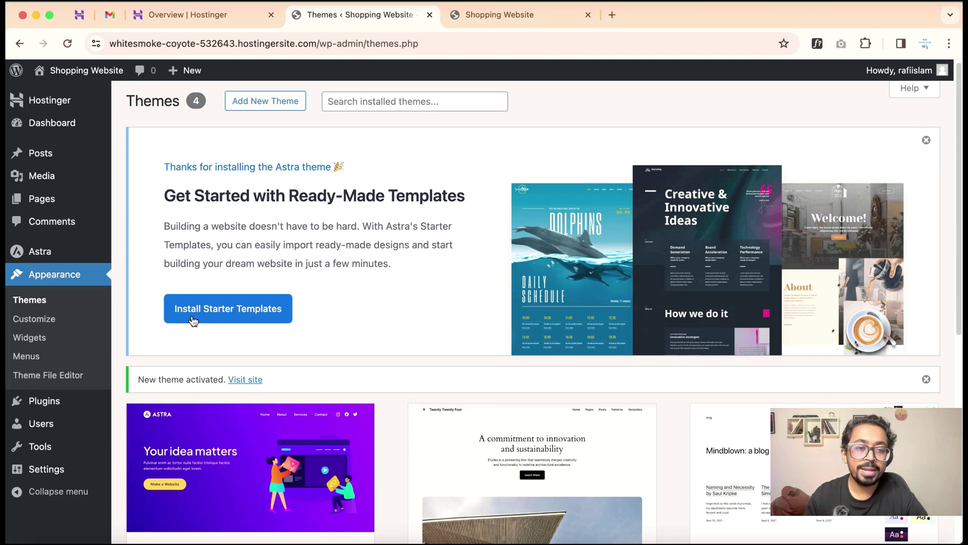
{"action": "left_click", "coordinate": [208, 315]}
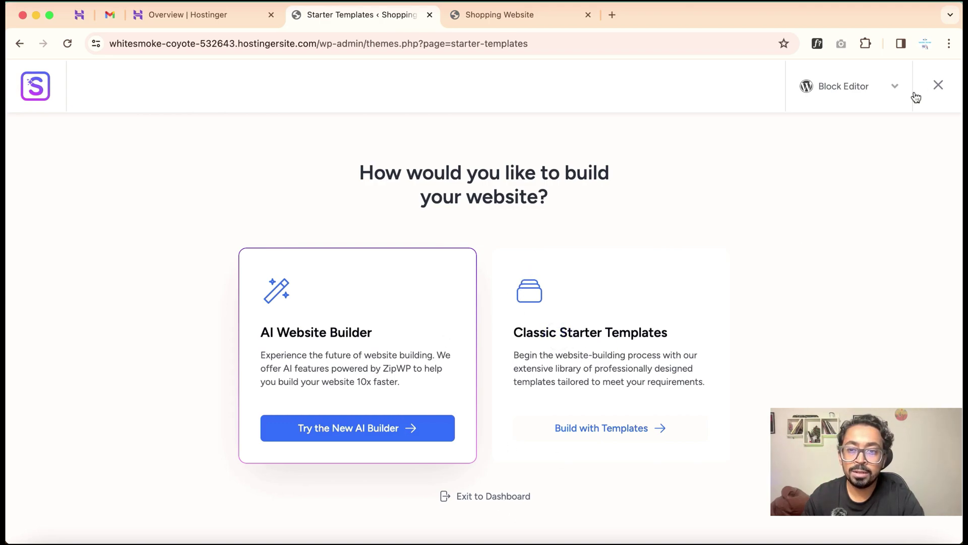
Step: Choose Elementor as the page builder for the starter templates
{"action": "left_click", "coordinate": [862, 87]}
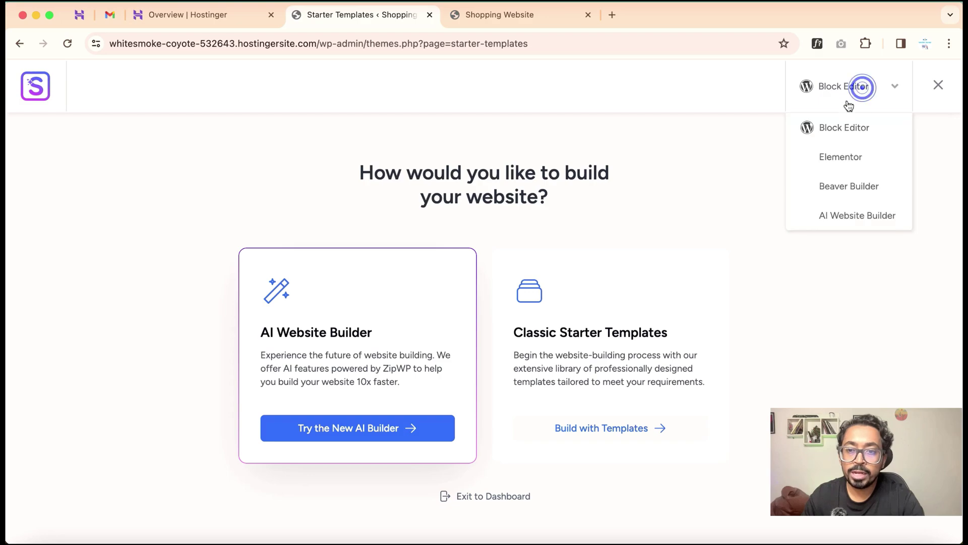
{"action": "left_click", "coordinate": [831, 157]}
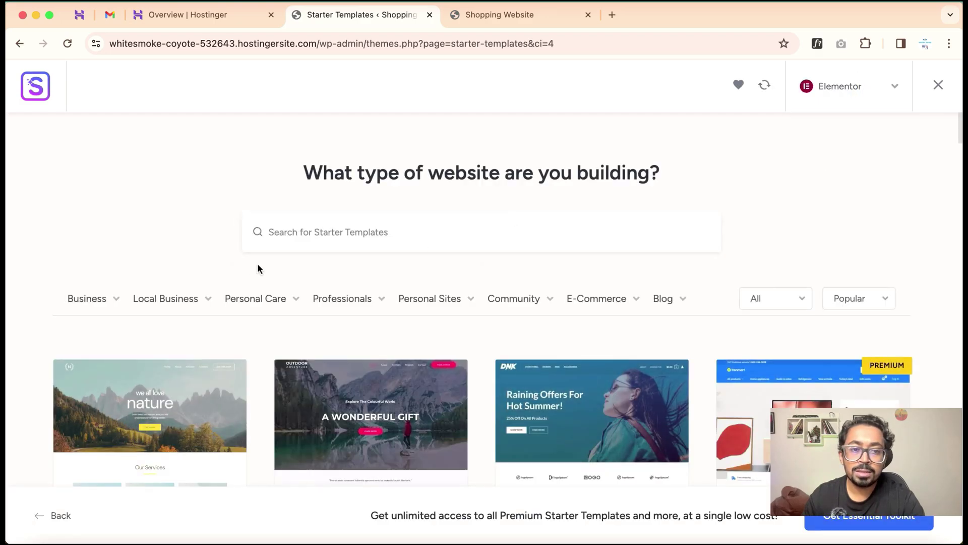
{"action": "scroll", "coordinate": [191, 346], "scroll_direction": "down", "scroll_amount": 5}
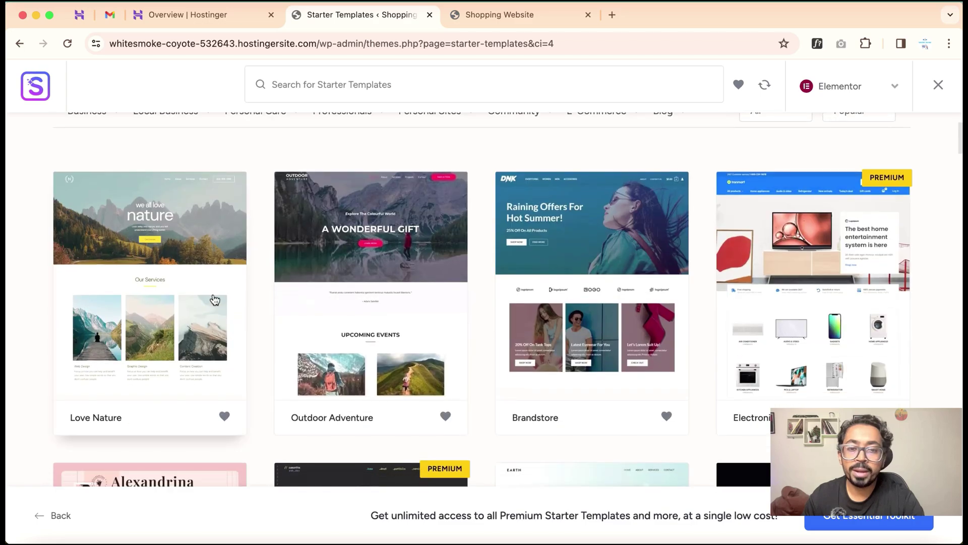
{"action": "scroll", "coordinate": [479, 274], "scroll_direction": "down", "scroll_amount": 2}
{"action": "scroll", "coordinate": [494, 328], "scroll_direction": "up", "scroll_amount": 5}
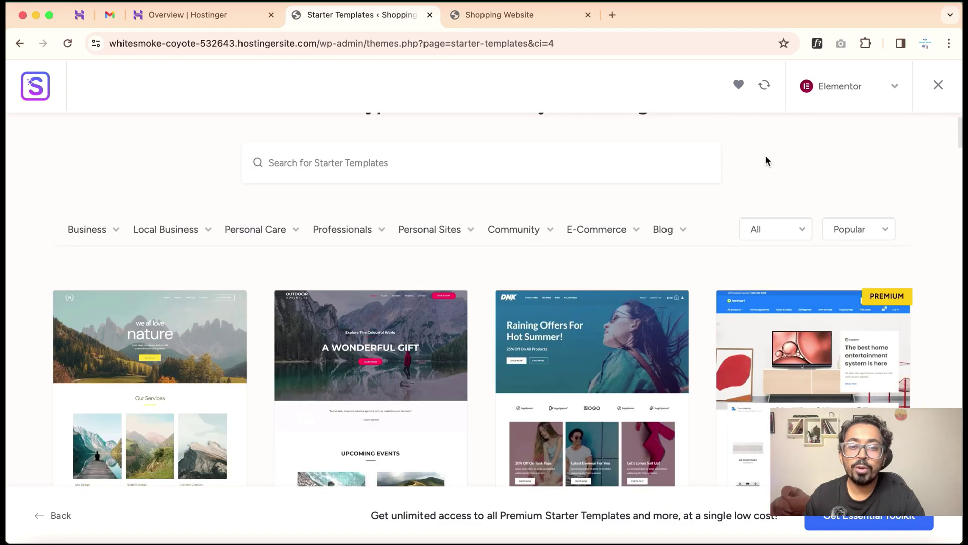
Step: Filter the gallery to E-Commerce templates such as Brandstore, Electronic Store and Organic
{"action": "mouse_move", "coordinate": [583, 248]}
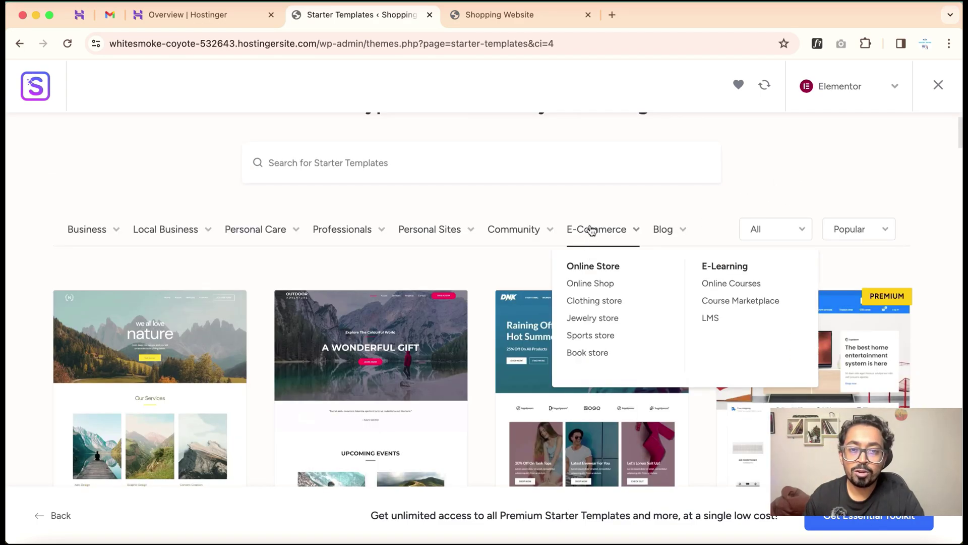
{"action": "left_click", "coordinate": [591, 229]}
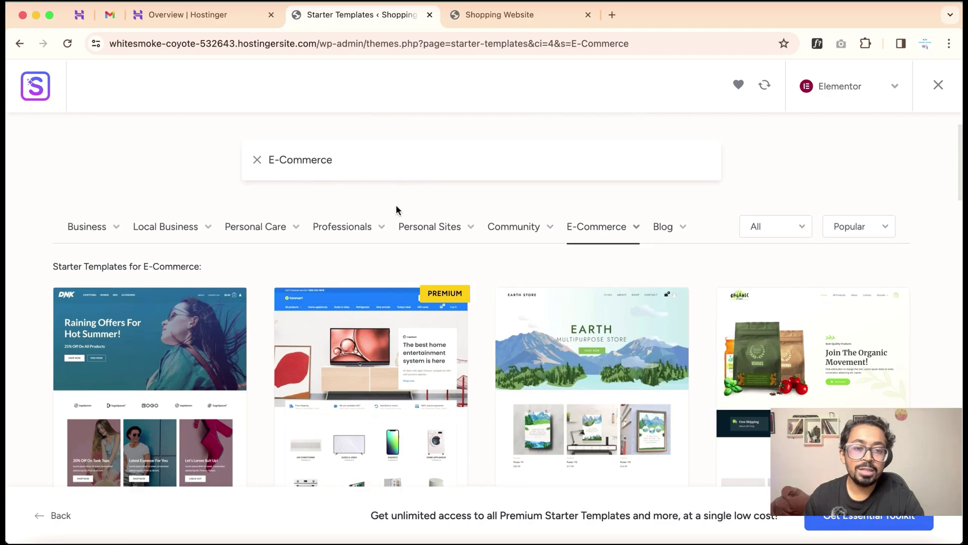
{"action": "scroll", "coordinate": [397, 210], "scroll_direction": "down", "scroll_amount": 1}
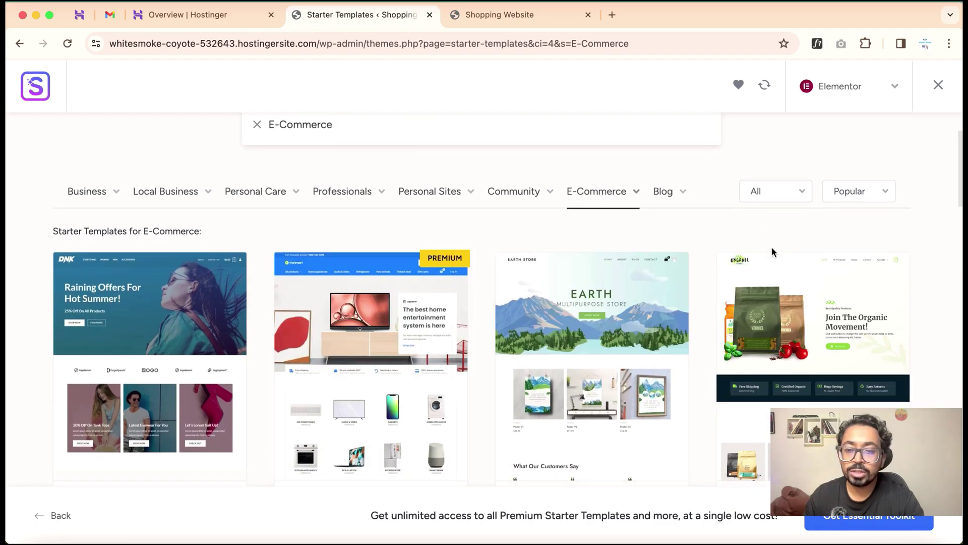
{"action": "scroll", "coordinate": [499, 282], "scroll_direction": "down", "scroll_amount": 2}
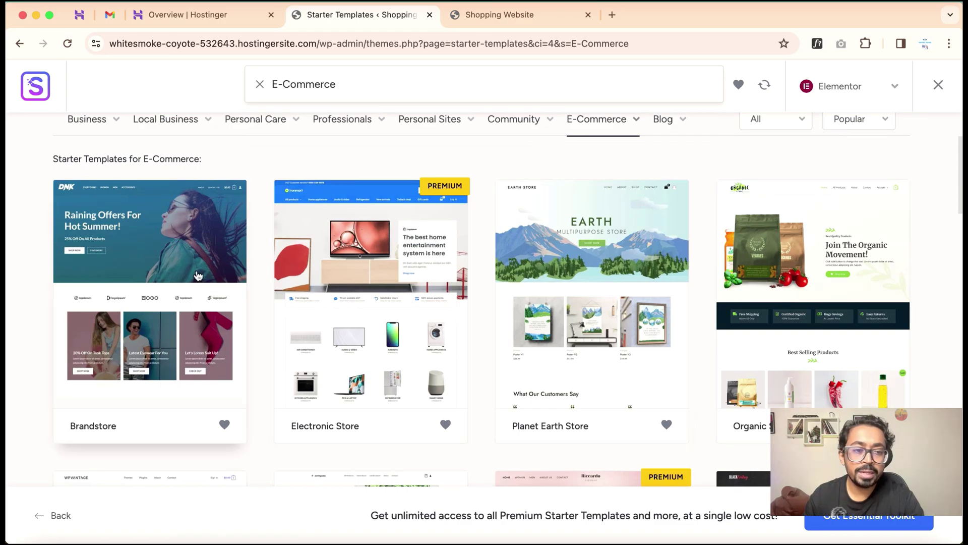
Step: Pick the Brandstore template, set the upstore image from Media Library as its logo, and continue
{"action": "left_click", "coordinate": [141, 277]}
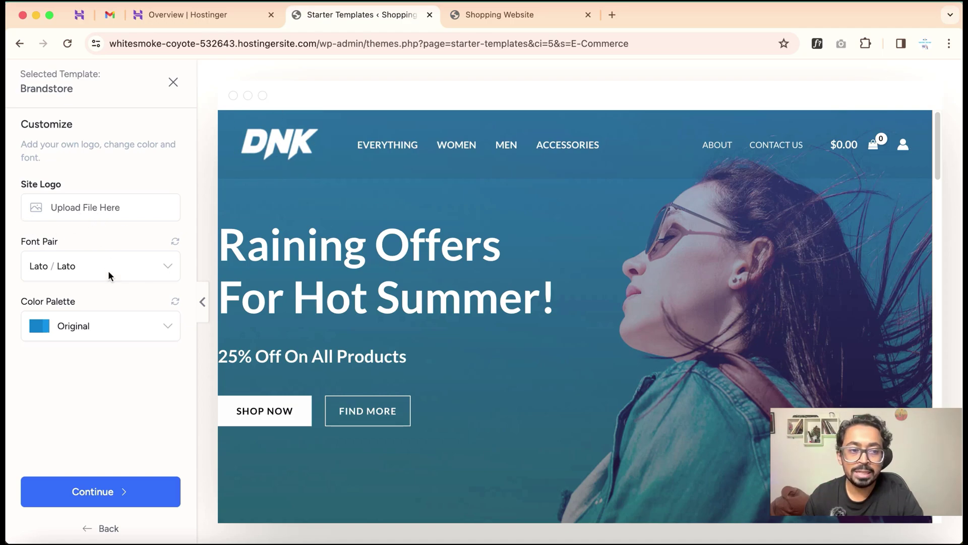
{"action": "left_click", "coordinate": [61, 216]}
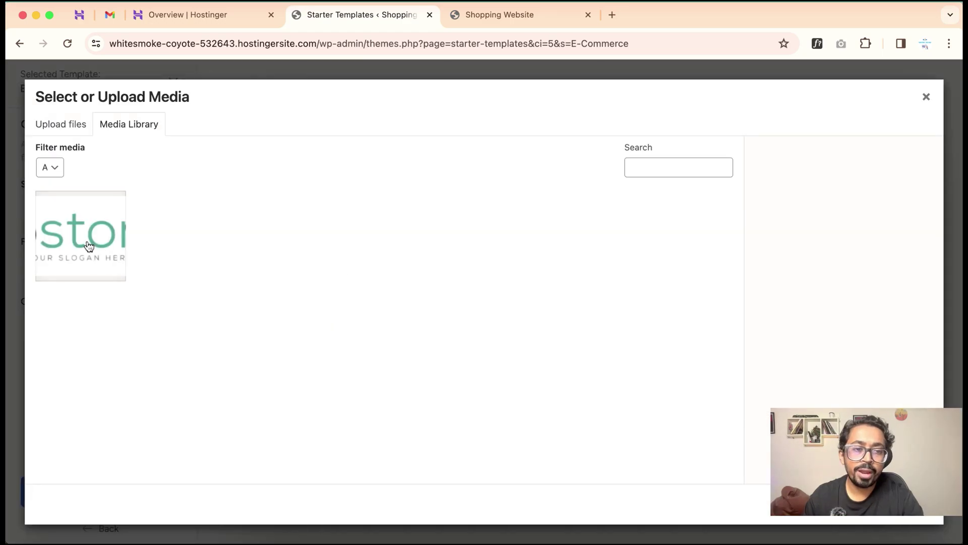
{"action": "left_click", "coordinate": [89, 246]}
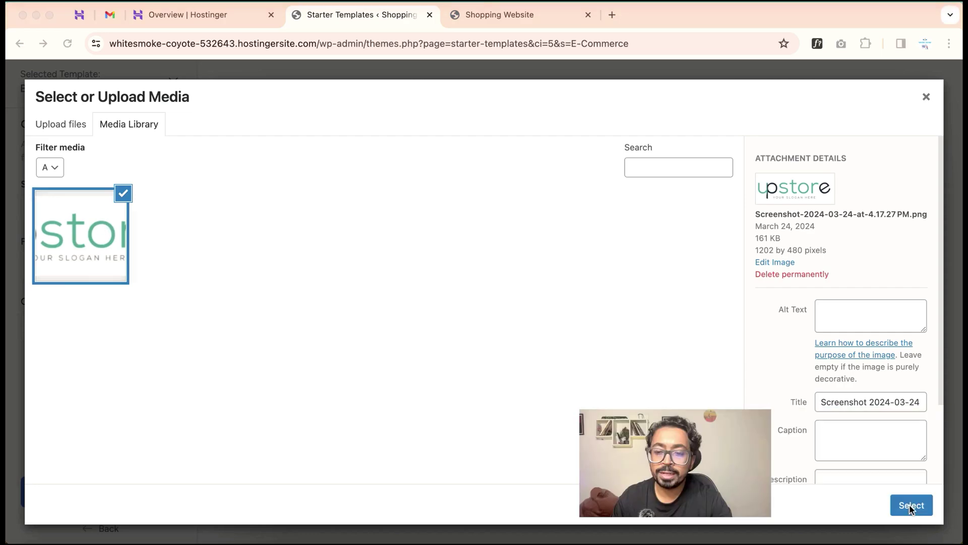
{"action": "left_click", "coordinate": [910, 506]}
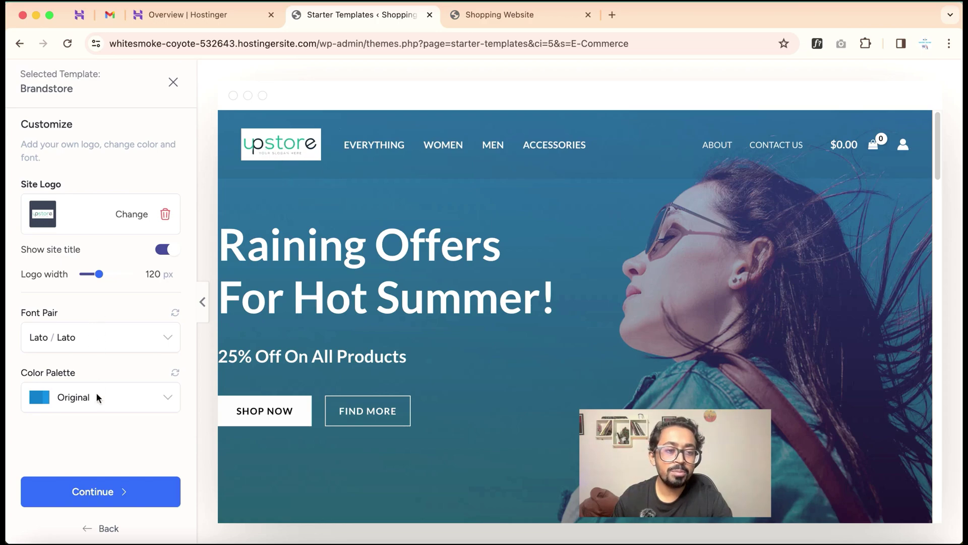
{"action": "left_click", "coordinate": [89, 492]}
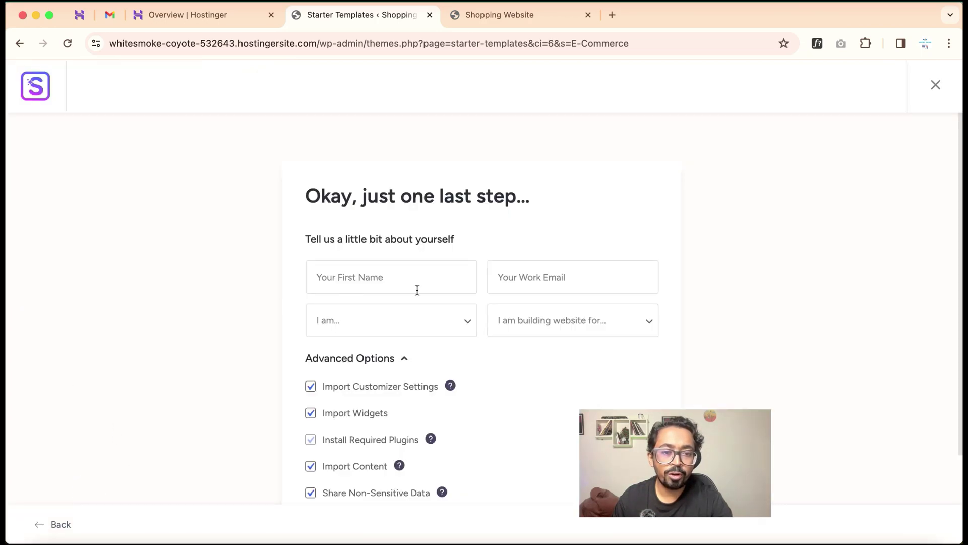
Step: Fill in the first name and work email fields of the final setup form
{"action": "scroll", "coordinate": [398, 303], "scroll_direction": "down", "scroll_amount": 1}
{"action": "left_click", "coordinate": [323, 257]}
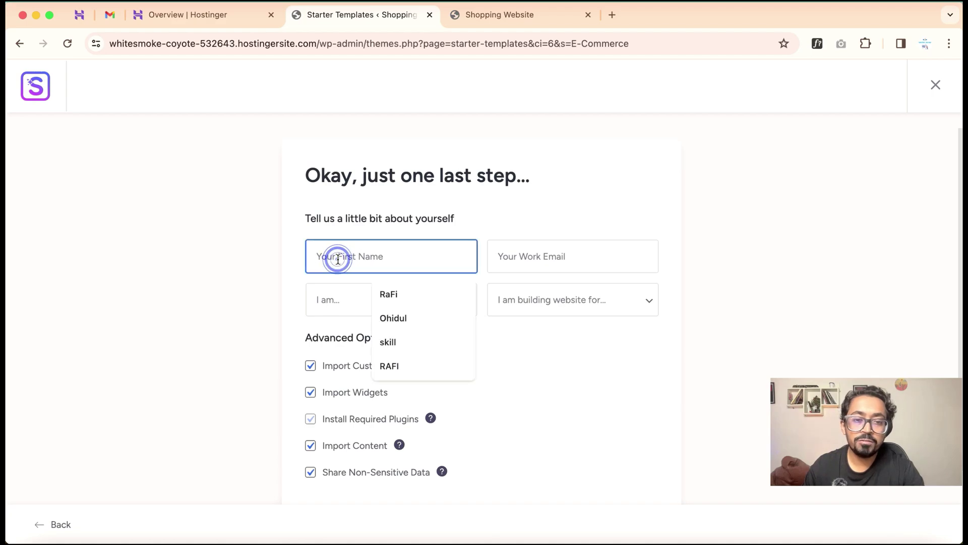
{"action": "type", "text": "rafi"}
{"action": "key", "text": "Tab"}
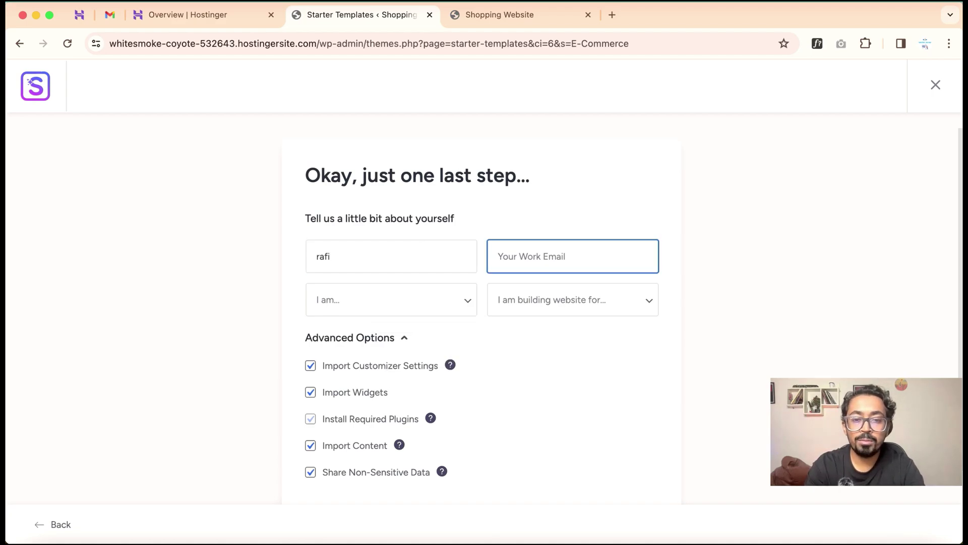
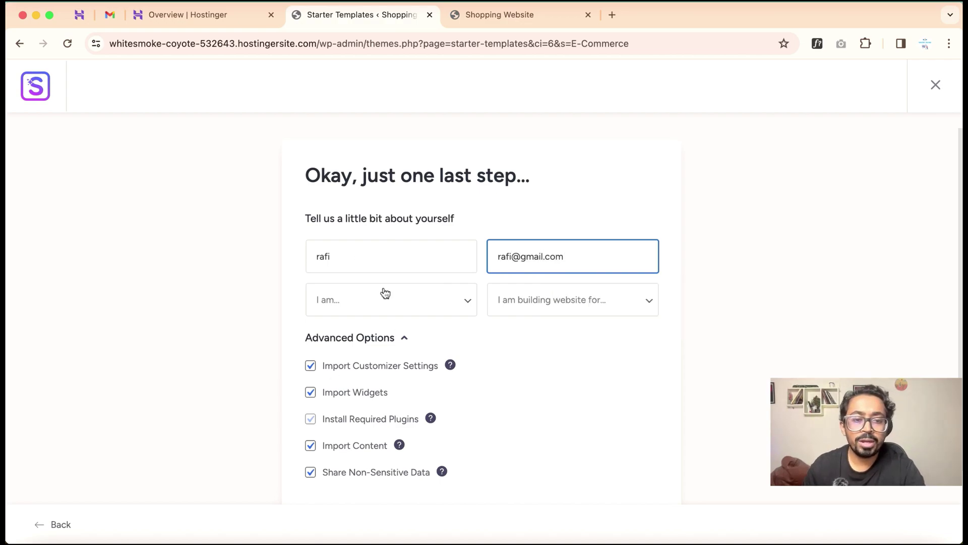
Step: Set experience level to Expert and building-for to Myself/My Company, then submit to build
{"action": "scroll", "coordinate": [436, 368], "scroll_direction": "down", "scroll_amount": 3}
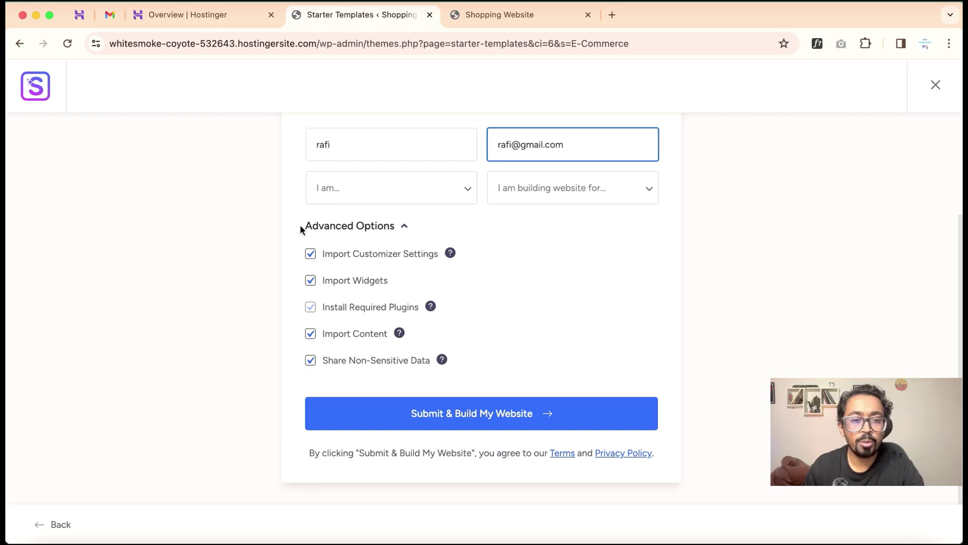
{"action": "left_click", "coordinate": [312, 360]}
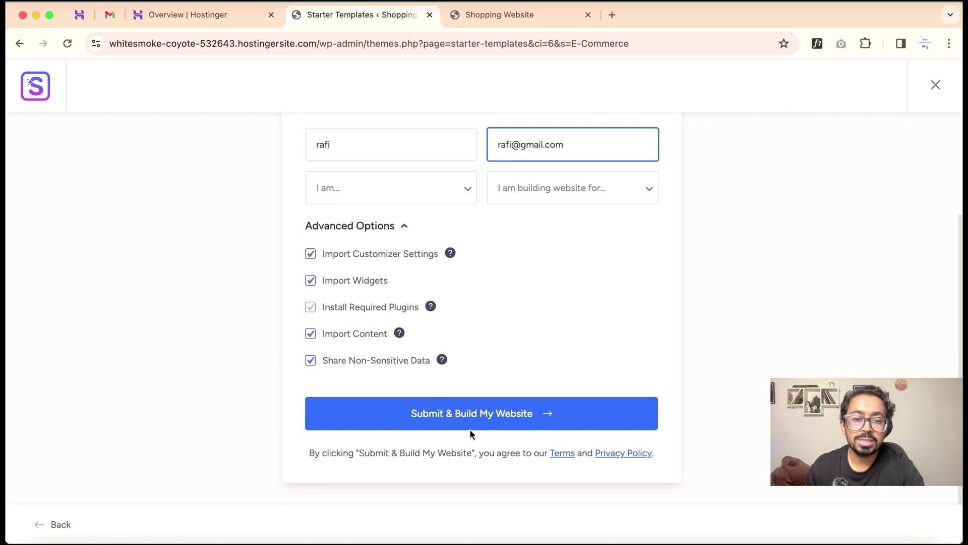
{"action": "left_click", "coordinate": [411, 201]}
{"action": "left_click", "coordinate": [420, 221]}
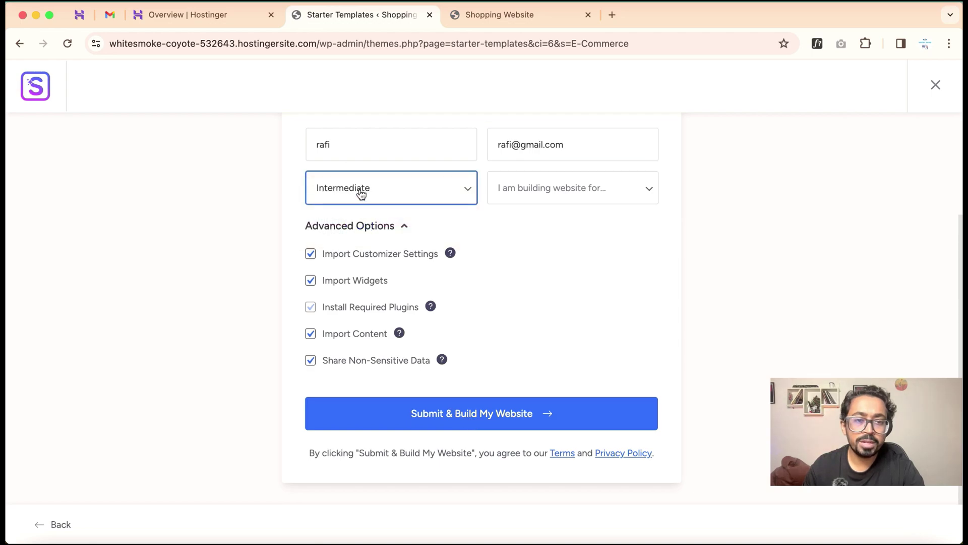
{"action": "left_click", "coordinate": [361, 194]}
{"action": "left_click", "coordinate": [361, 205]}
{"action": "left_click", "coordinate": [525, 189]}
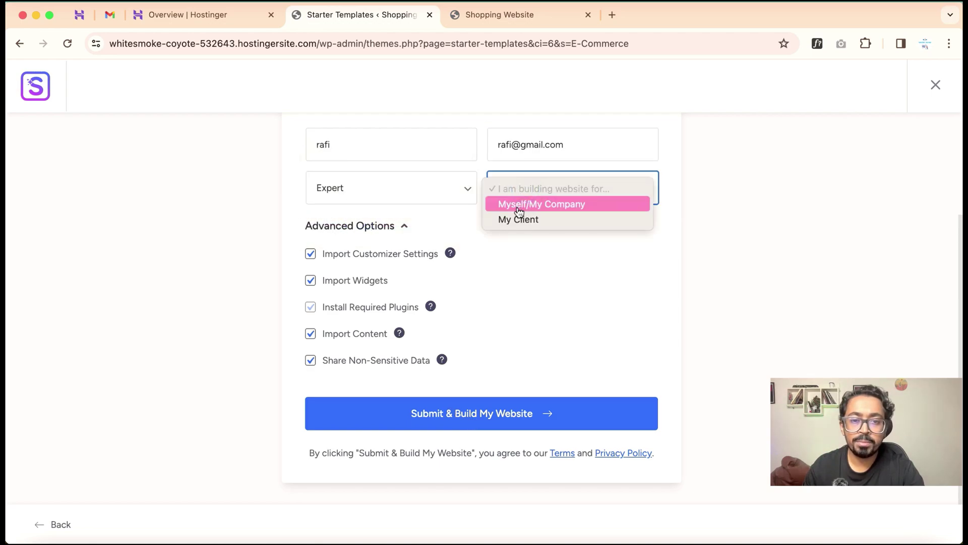
{"action": "left_click", "coordinate": [519, 211]}
{"action": "scroll", "coordinate": [683, 204], "scroll_direction": "up", "scroll_amount": 2}
{"action": "scroll", "coordinate": [479, 314], "scroll_direction": "down", "scroll_amount": 1}
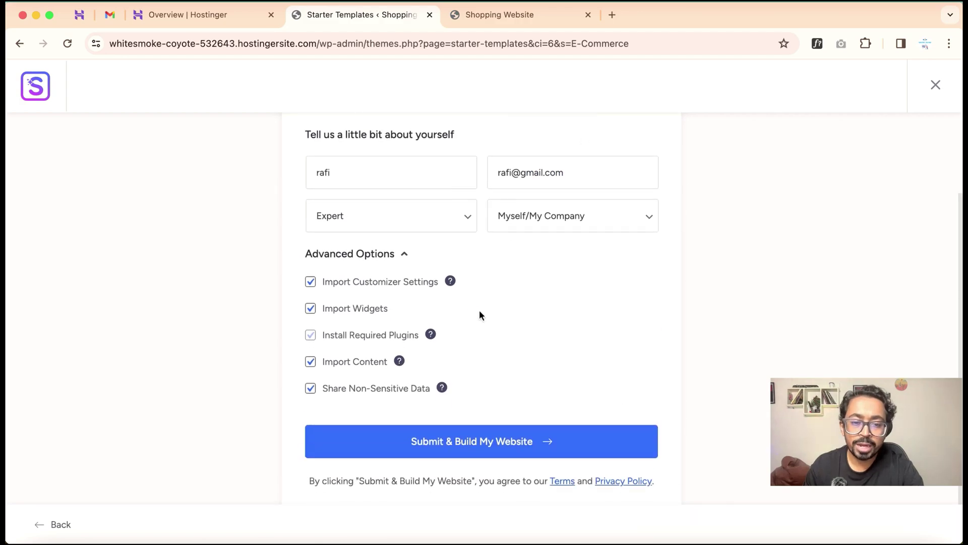
{"action": "left_click", "coordinate": [441, 428]}
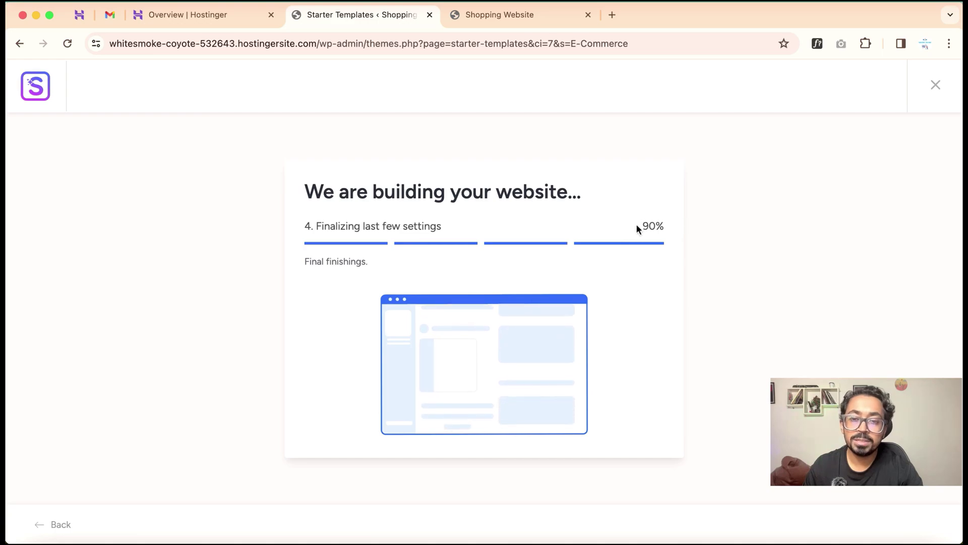
Step: Wait for the Brandstore build to reach 100%, noting its 1.5-minute build time
{"action": "left_click", "coordinate": [637, 222]}
{"action": "left_click", "coordinate": [668, 225]}
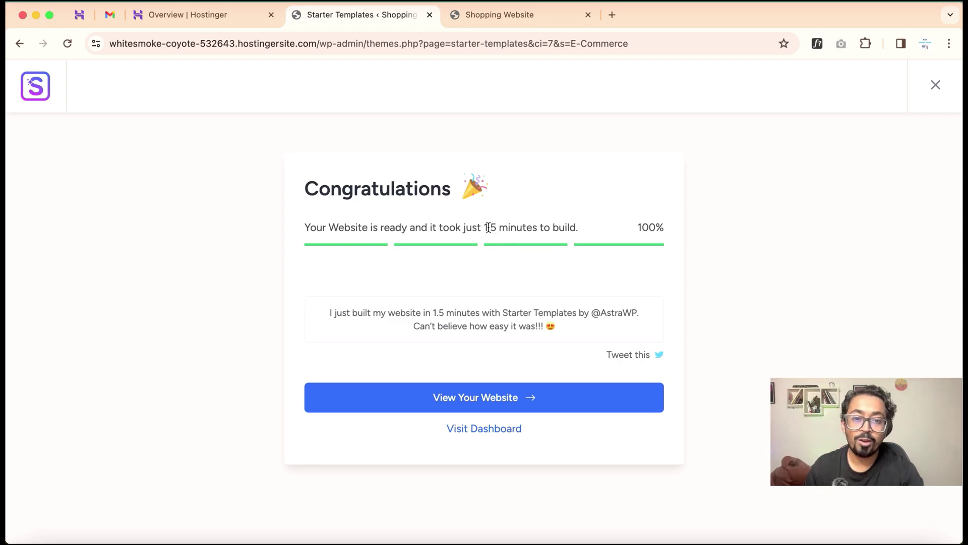
{"action": "left_click", "coordinate": [485, 226]}
{"action": "left_click_drag", "start_coordinate": [491, 225], "coordinate": [495, 226]}
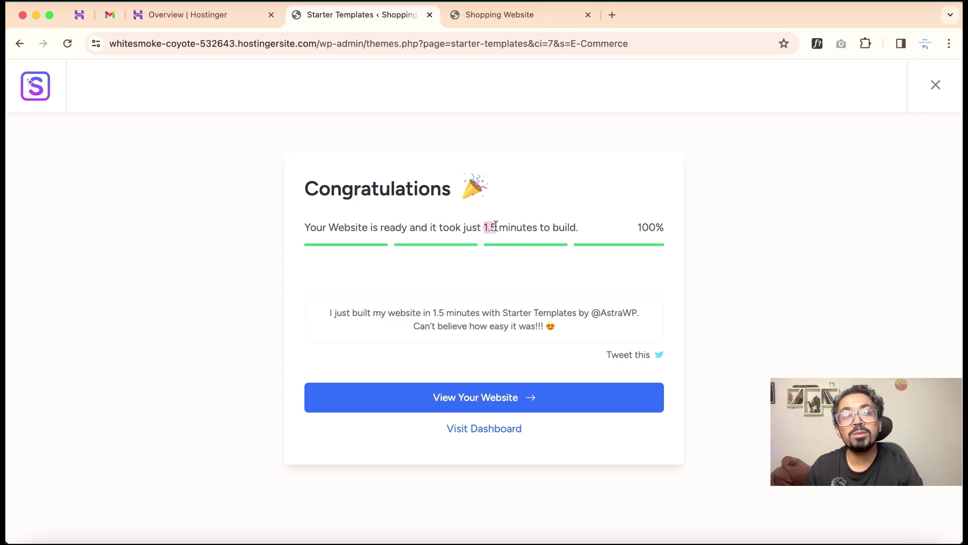
{"action": "left_click", "coordinate": [522, 181]}
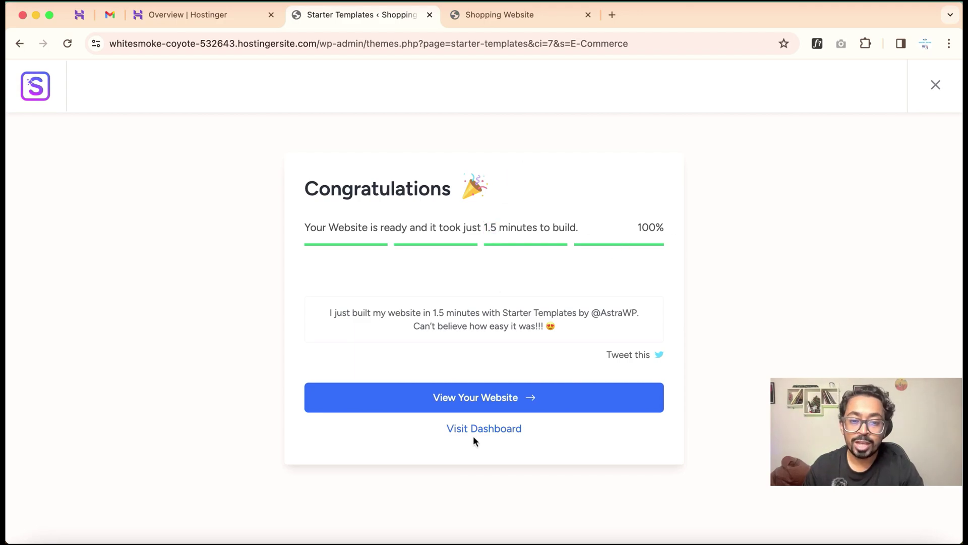
Step: Open the WordPress dashboard and switch to the Shopping Website front-page tab
{"action": "left_click", "coordinate": [457, 428]}
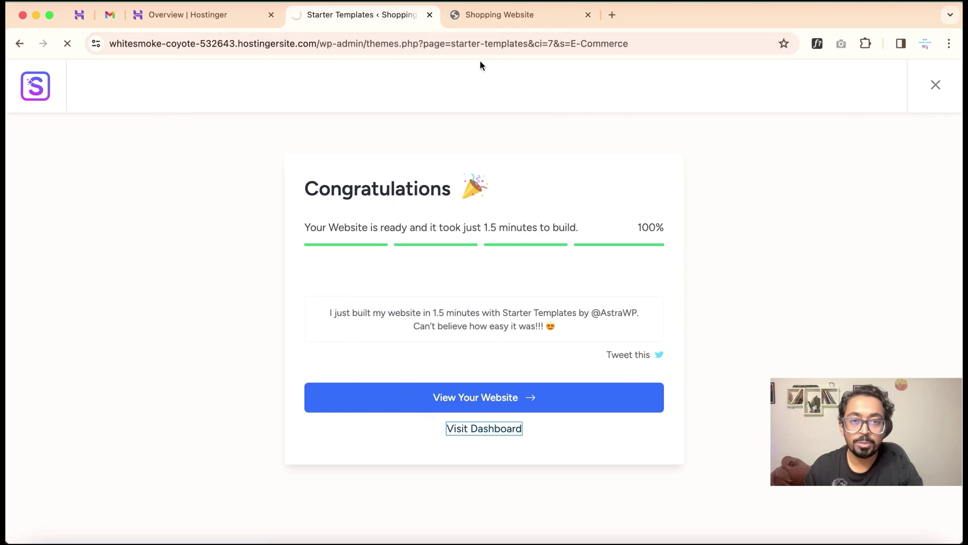
{"action": "left_click", "coordinate": [488, 18]}
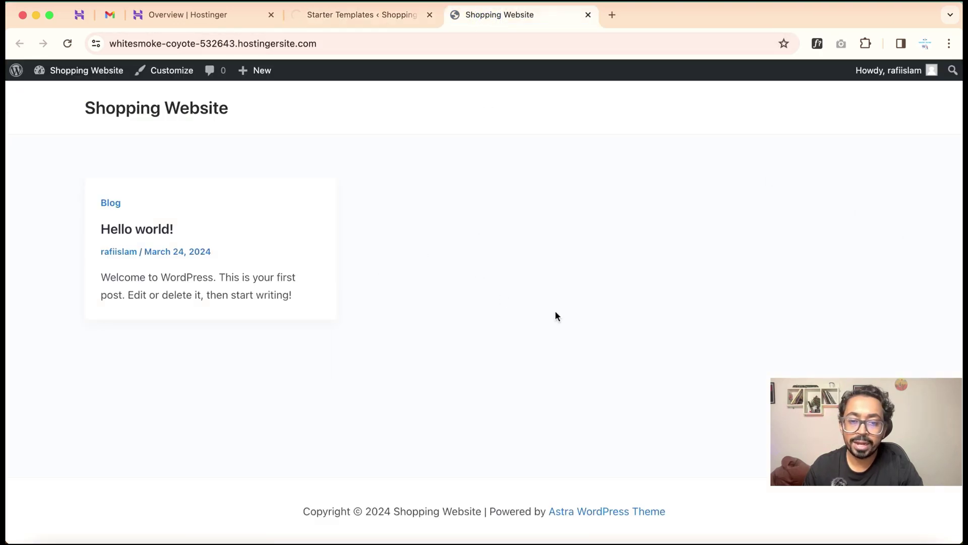
{"action": "left_click", "coordinate": [445, 225]}
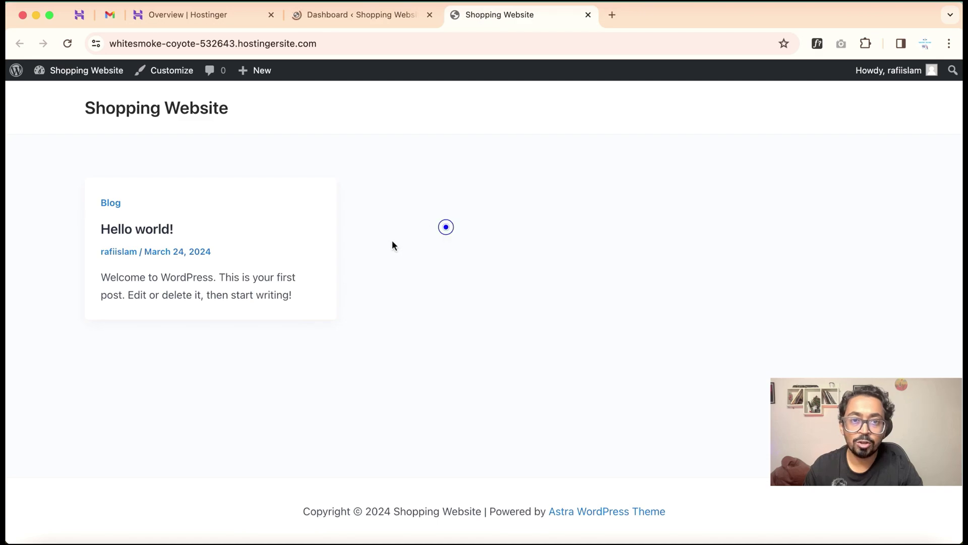
{"action": "left_click", "coordinate": [68, 42]}
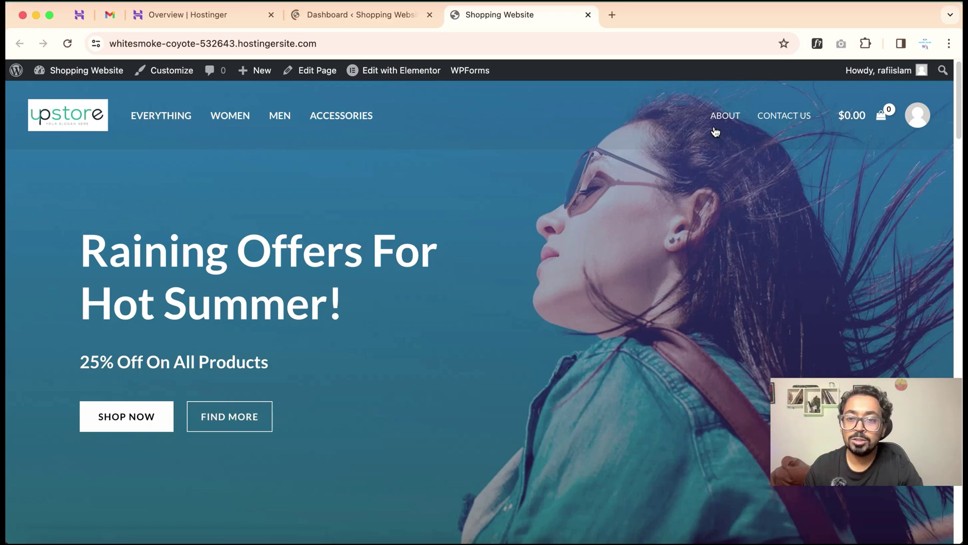
{"action": "scroll", "coordinate": [415, 295], "scroll_direction": "down", "scroll_amount": 10}
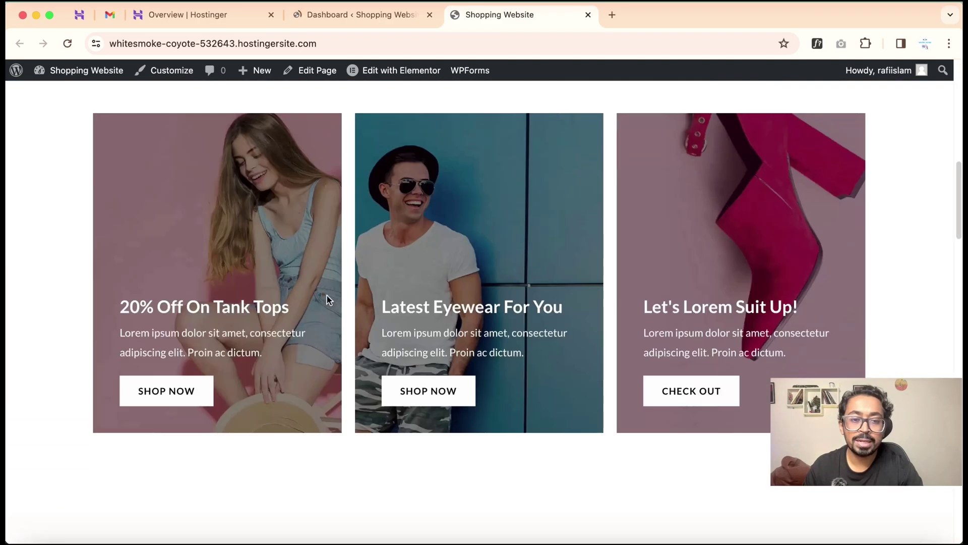
{"action": "scroll", "coordinate": [557, 304], "scroll_direction": "down", "scroll_amount": 5}
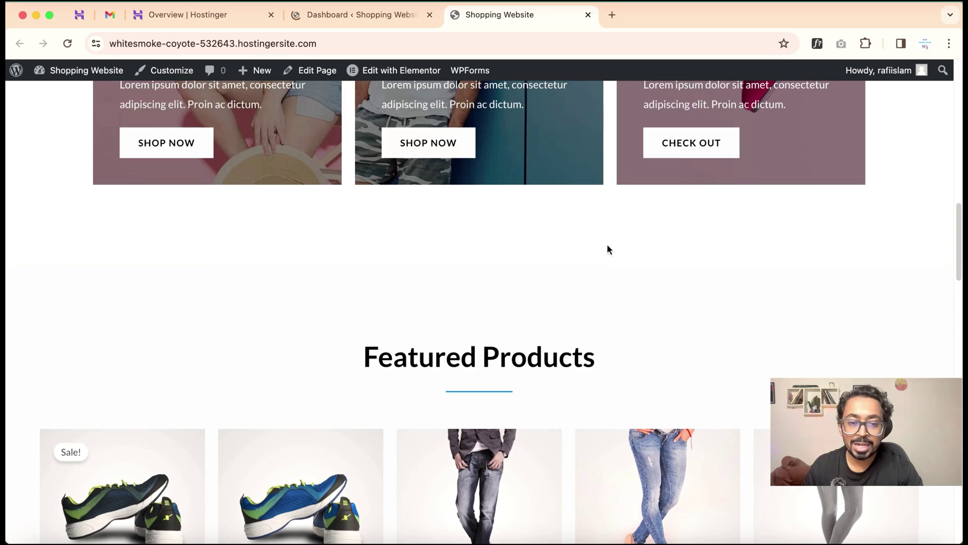
{"action": "scroll", "coordinate": [608, 249], "scroll_direction": "down", "scroll_amount": 7}
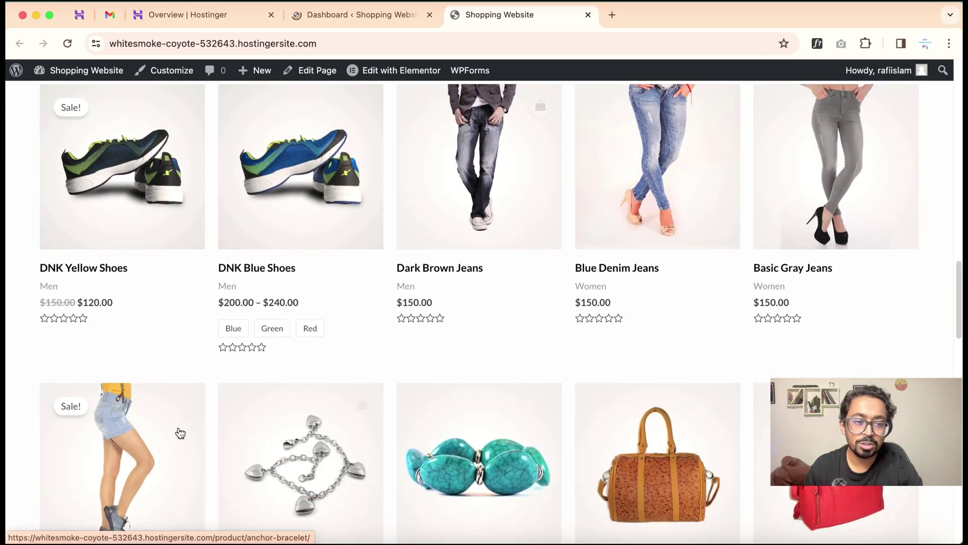
{"action": "scroll", "coordinate": [457, 375], "scroll_direction": "down", "scroll_amount": 13}
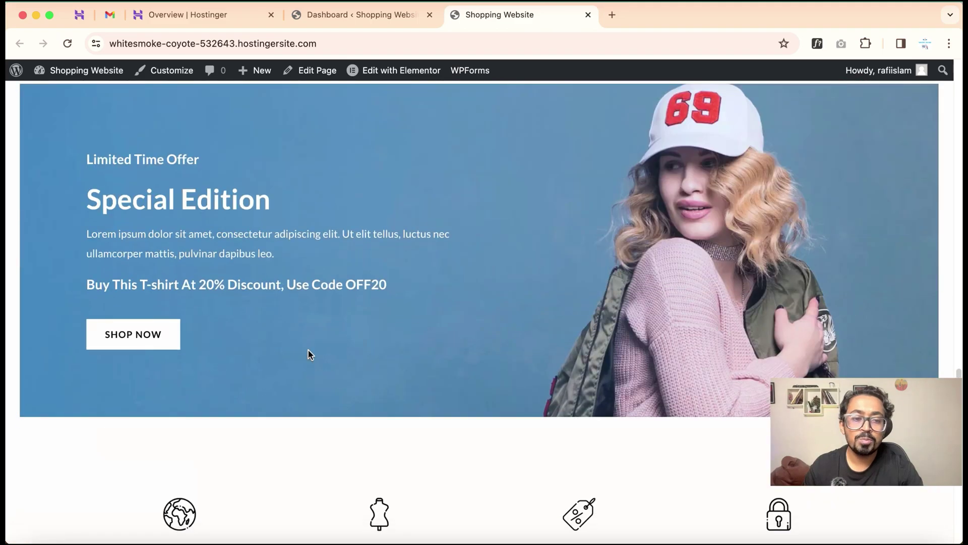
{"action": "scroll", "coordinate": [386, 291], "scroll_direction": "down", "scroll_amount": 11}
{"action": "scroll", "coordinate": [482, 314], "scroll_direction": "up", "scroll_amount": 5}
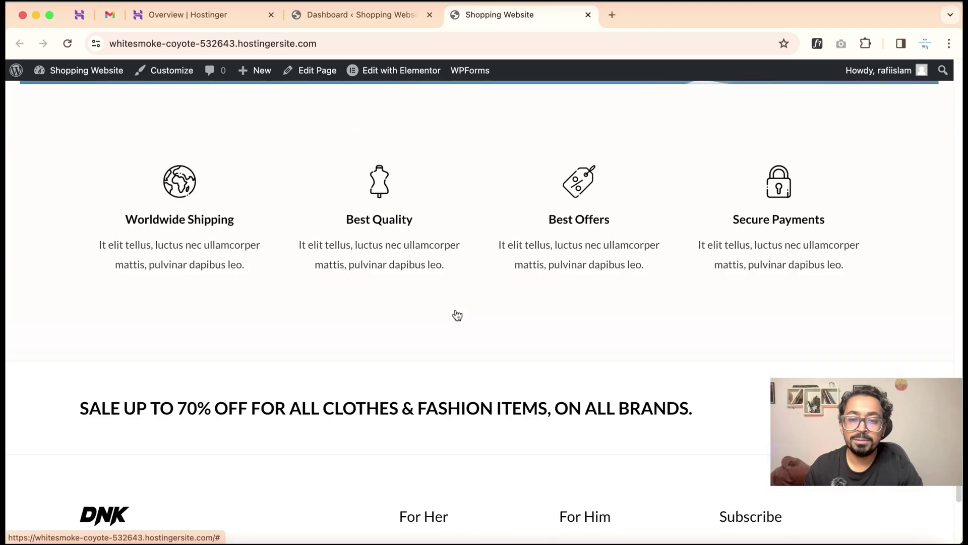
{"action": "left_click", "coordinate": [457, 315]}
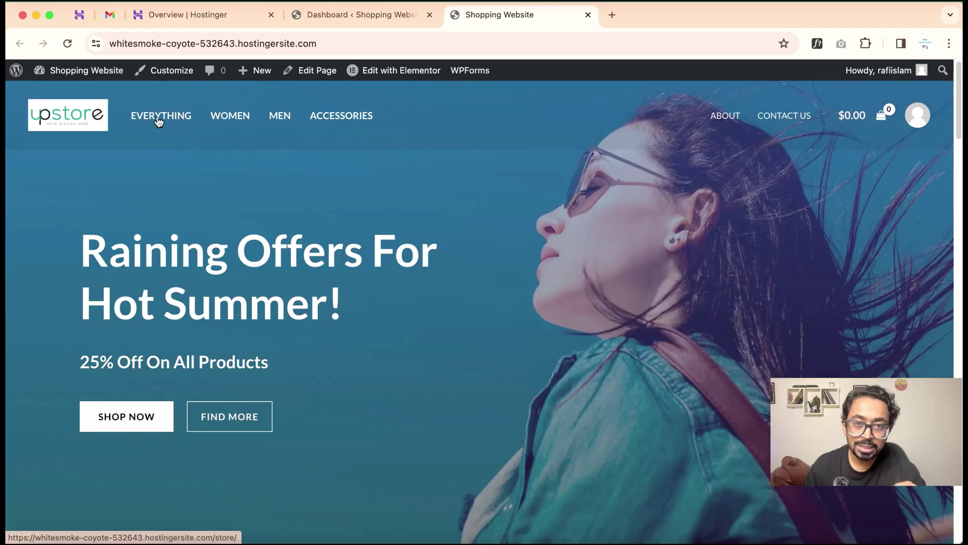
{"action": "scroll", "coordinate": [492, 317], "scroll_direction": "down", "scroll_amount": 8}
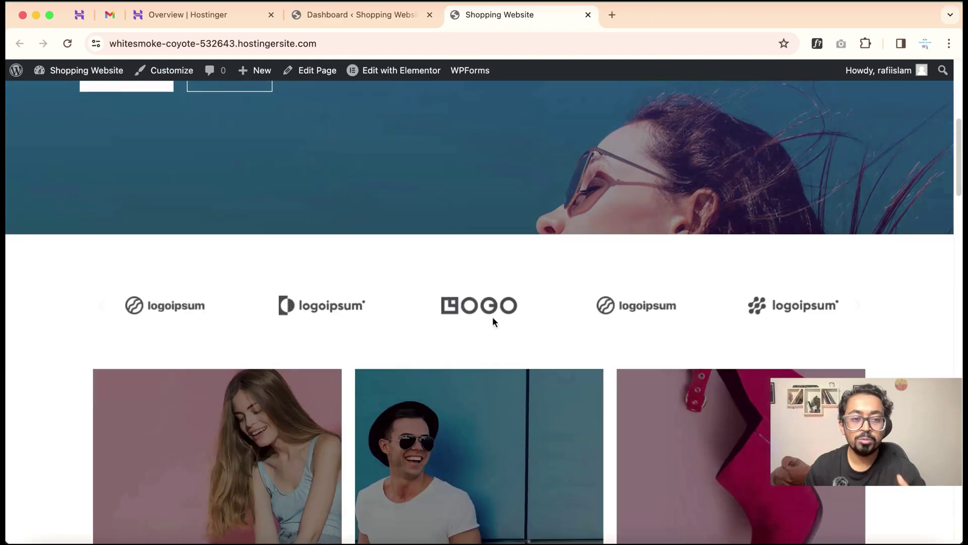
{"action": "scroll", "coordinate": [473, 297], "scroll_direction": "down", "scroll_amount": 1}
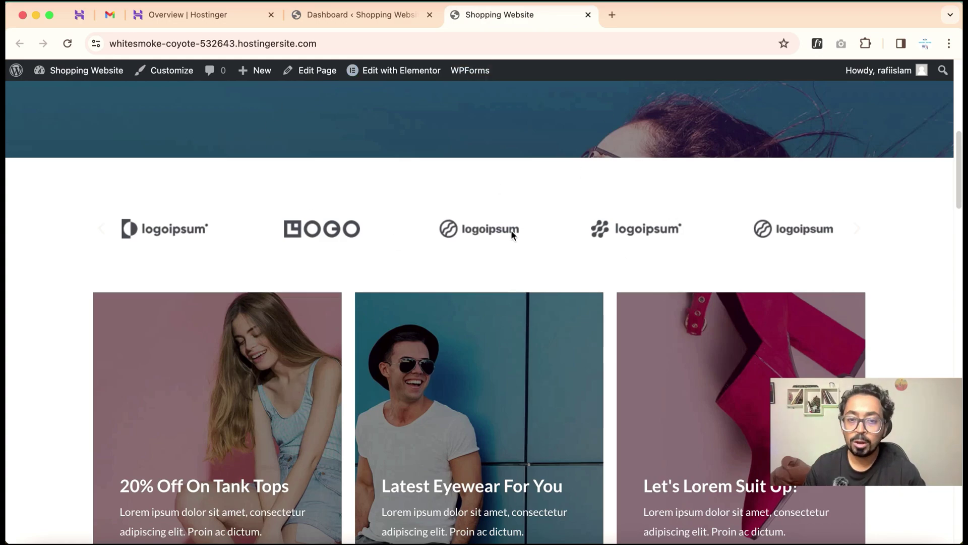
{"action": "scroll", "coordinate": [510, 229], "scroll_direction": "up", "scroll_amount": 10}
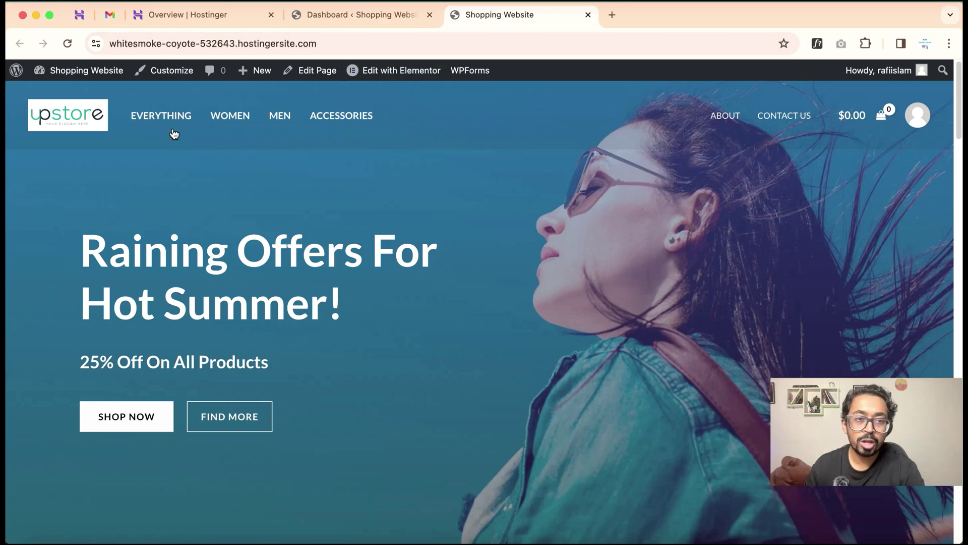
{"action": "scroll", "coordinate": [555, 303], "scroll_direction": "down", "scroll_amount": 2}
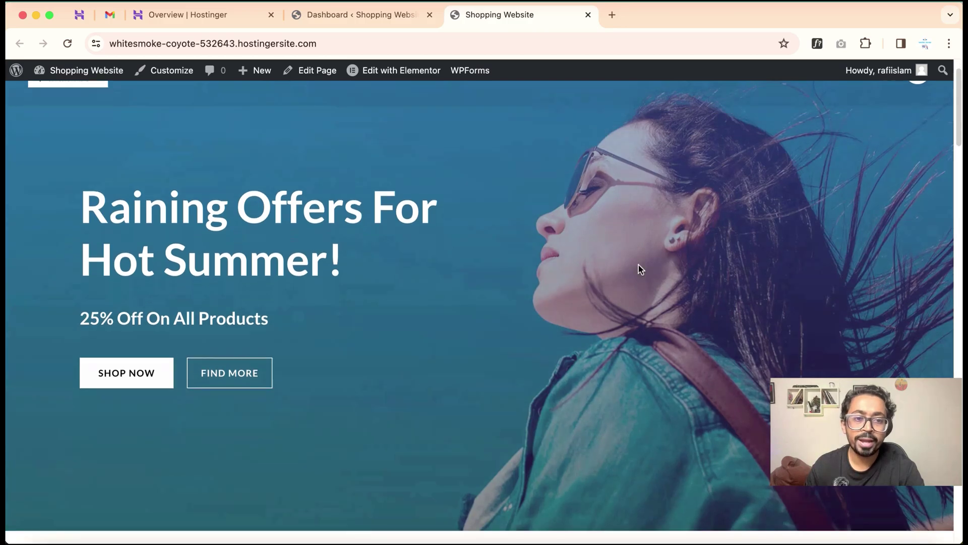
{"action": "scroll", "coordinate": [424, 285], "scroll_direction": "down", "scroll_amount": 20}
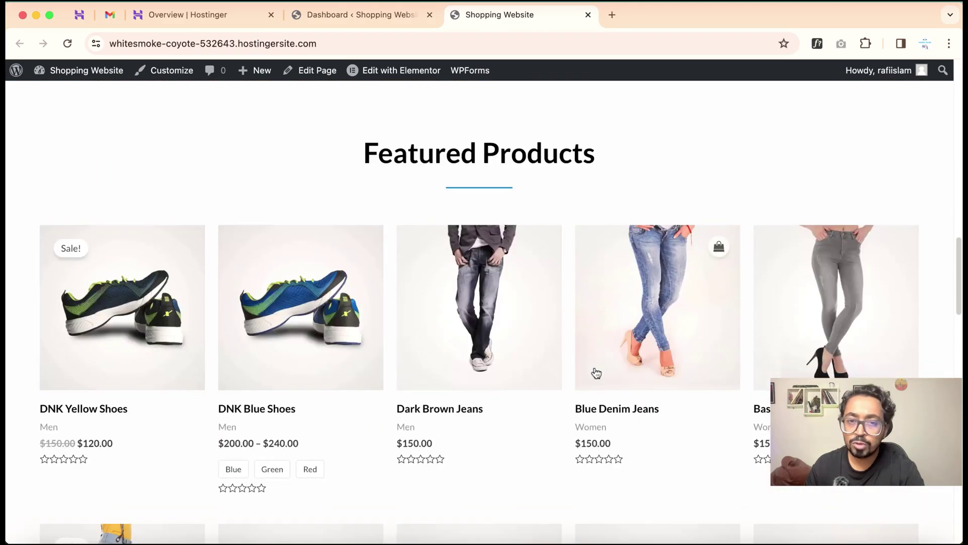
{"action": "scroll", "coordinate": [553, 341], "scroll_direction": "down", "scroll_amount": 8}
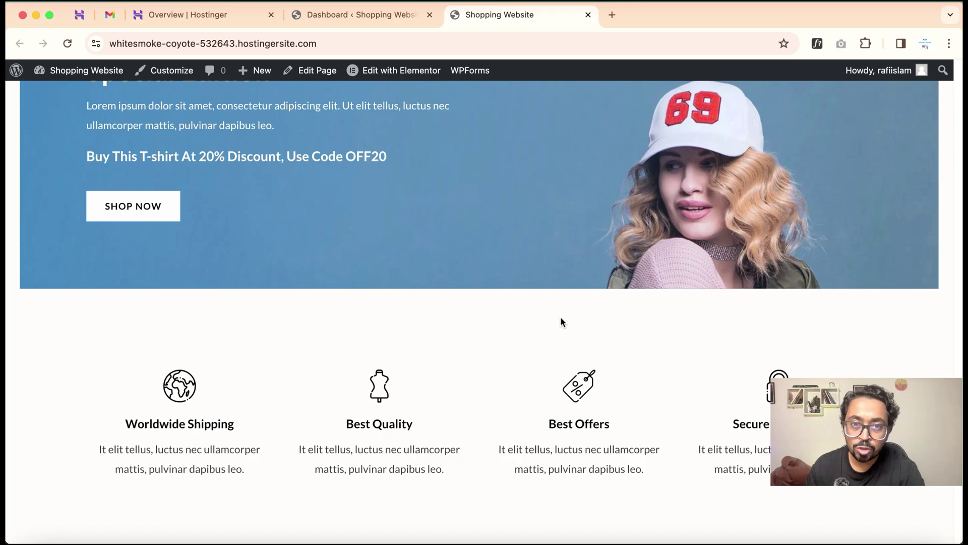
{"action": "scroll", "coordinate": [561, 322], "scroll_direction": "up", "scroll_amount": 20}
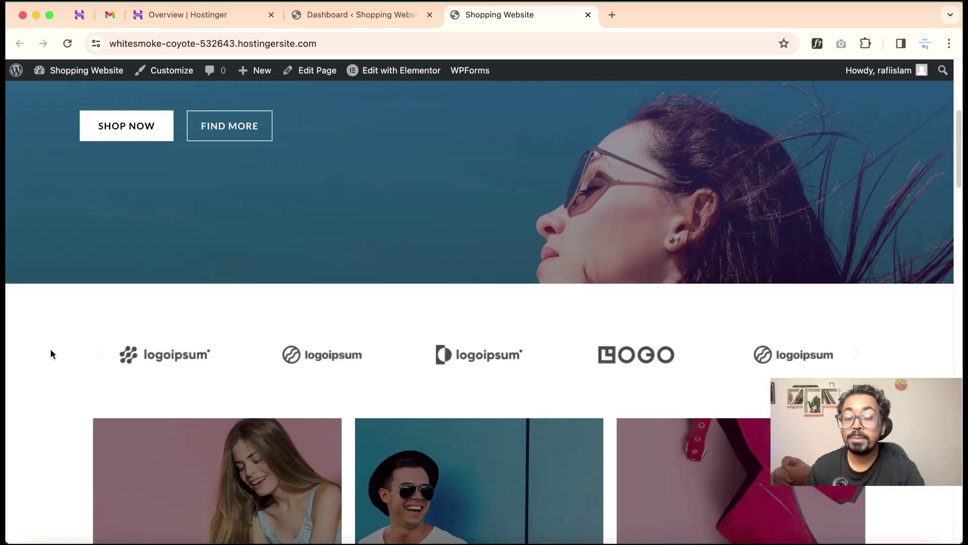
Step: From the Dashboard tab, open Products to list the 31 in-stock demo items like DNK Black Shoes
{"action": "left_click", "coordinate": [371, 17]}
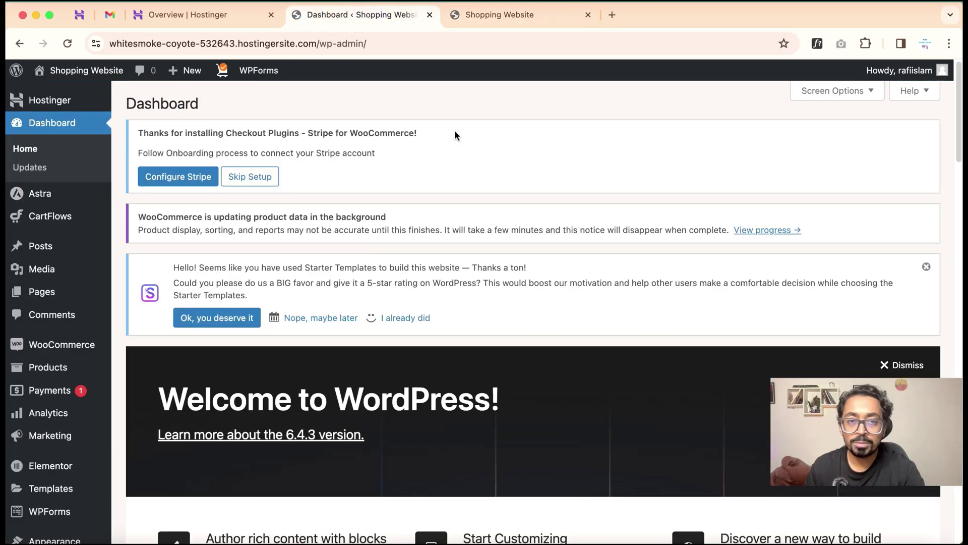
{"action": "scroll", "coordinate": [65, 232], "scroll_direction": "down", "scroll_amount": 3}
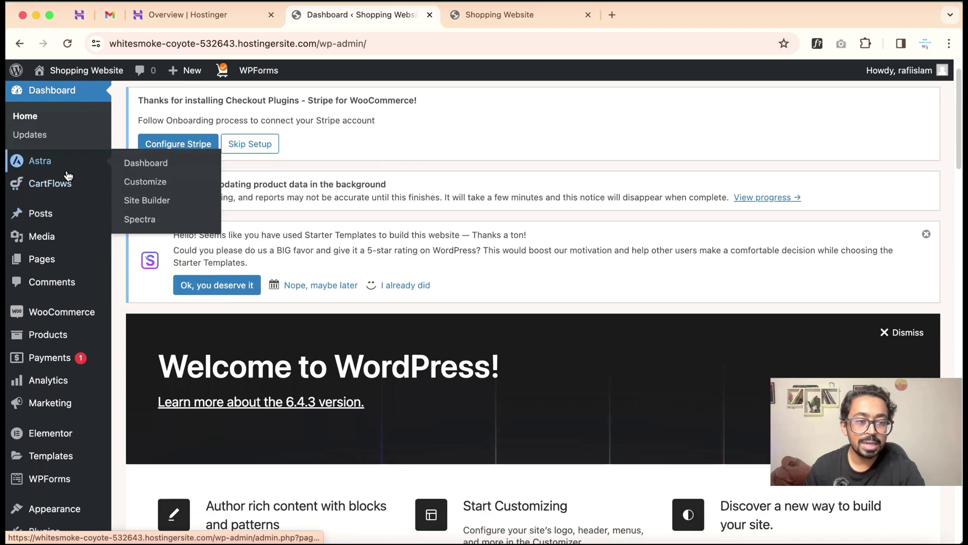
{"action": "scroll", "coordinate": [68, 176], "scroll_direction": "down", "scroll_amount": 1}
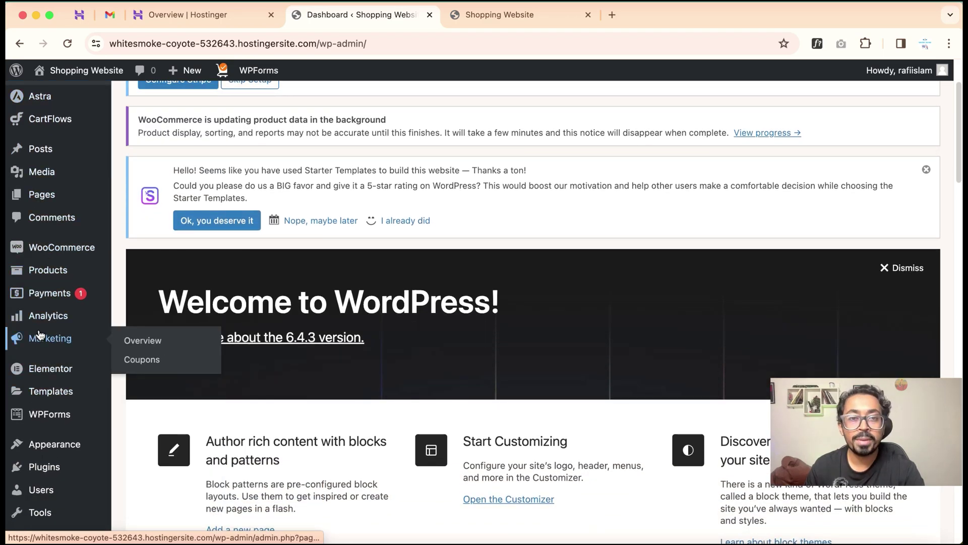
{"action": "scroll", "coordinate": [41, 329], "scroll_direction": "down", "scroll_amount": 4}
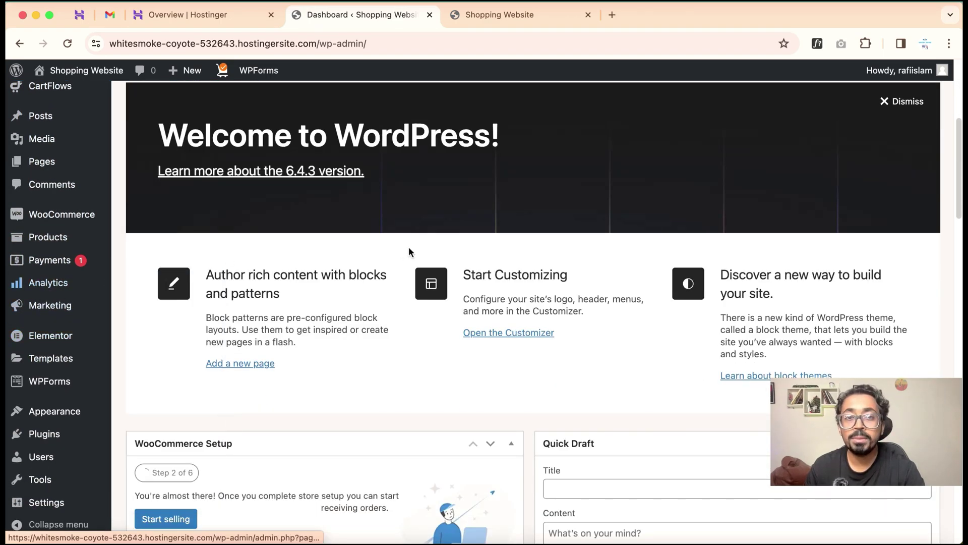
{"action": "mouse_move", "coordinate": [106, 242]}
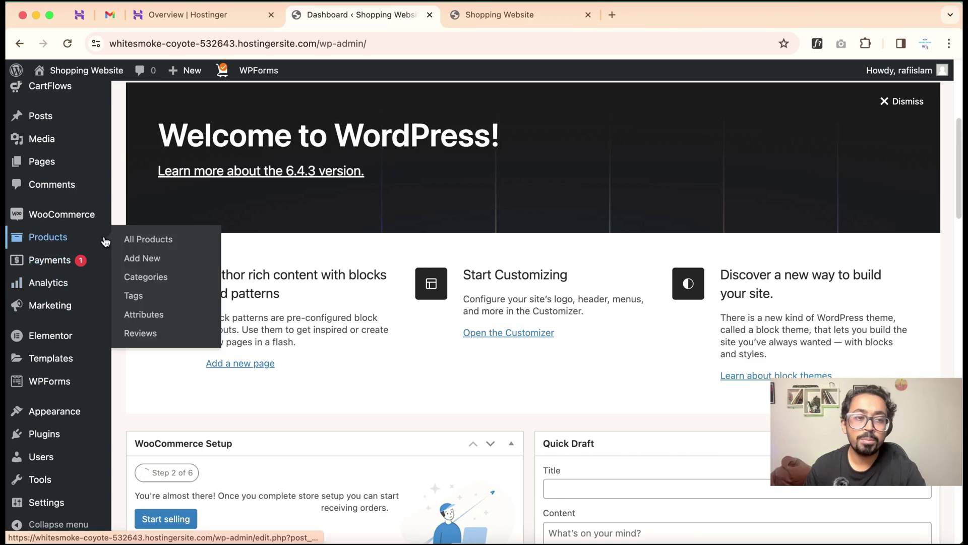
{"action": "left_click", "coordinate": [48, 237]}
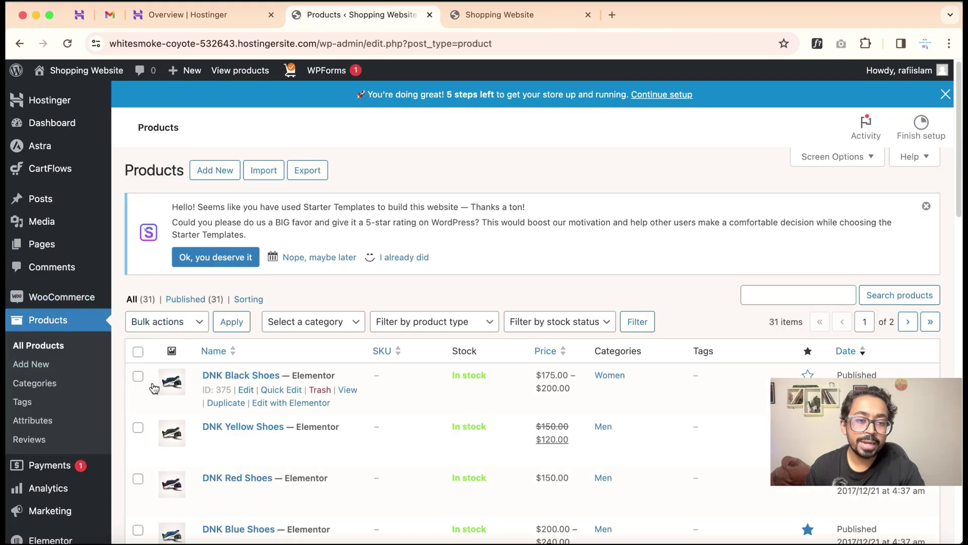
{"action": "scroll", "coordinate": [283, 383], "scroll_direction": "down", "scroll_amount": 2}
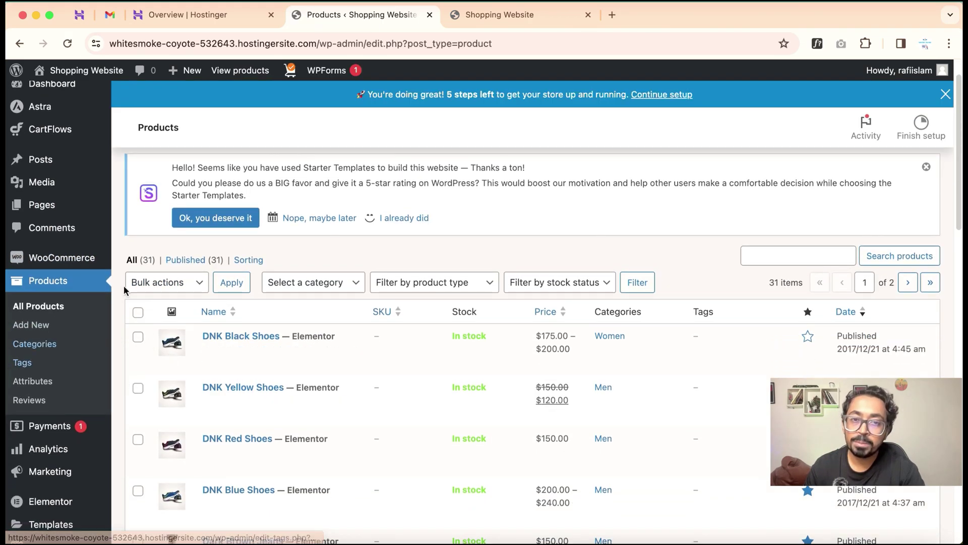
{"action": "scroll", "coordinate": [188, 252], "scroll_direction": "up", "scroll_amount": 2}
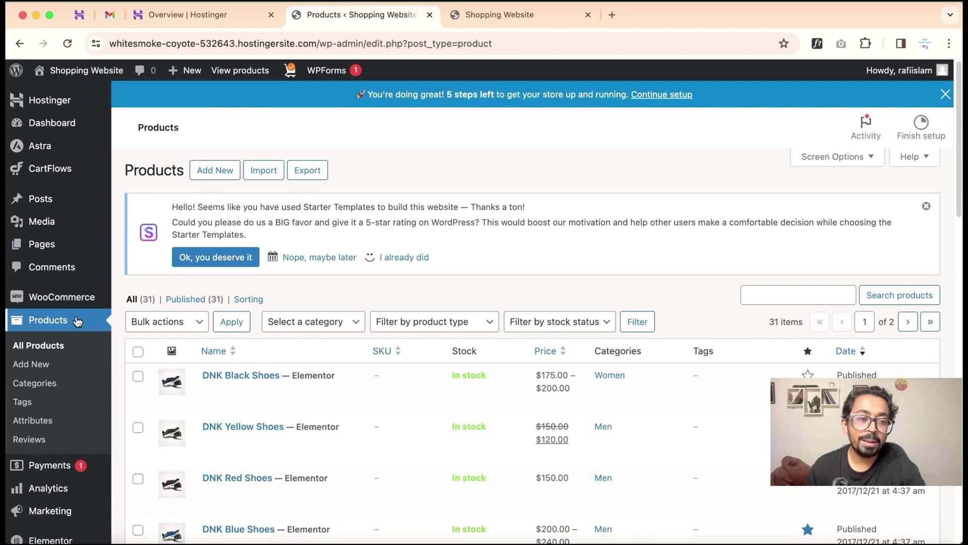
{"action": "mouse_move", "coordinate": [71, 306]}
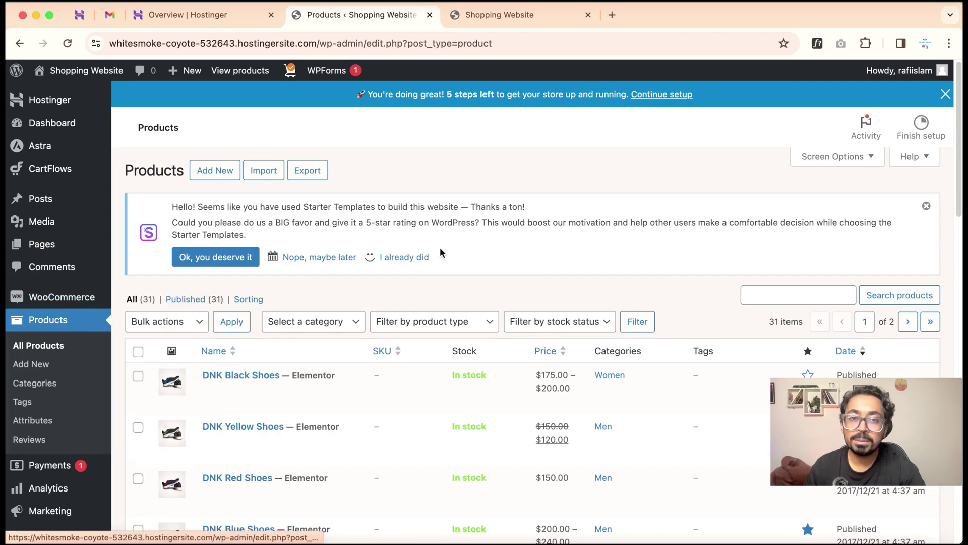